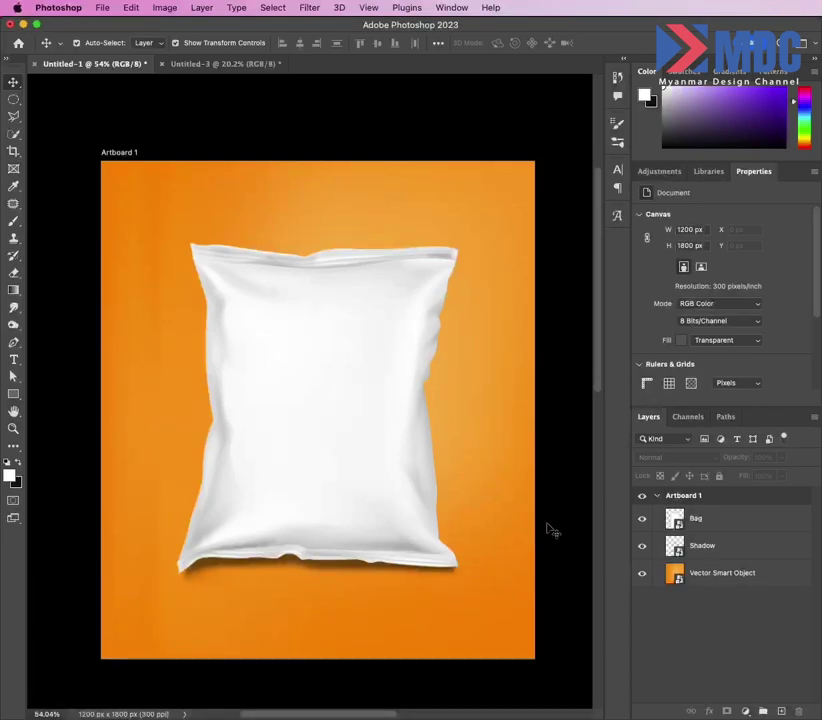
# - Duplicate the Bag layer into a top copy named 'Bag Texture' above Bag and Shadow
pyautogui.press('z')
pyautogui.moveTo(713, 525)
pyautogui.mouseDown()
pyautogui.moveTo(723, 523)
pyautogui.moveTo(784, 709)
pyautogui.mouseUp()
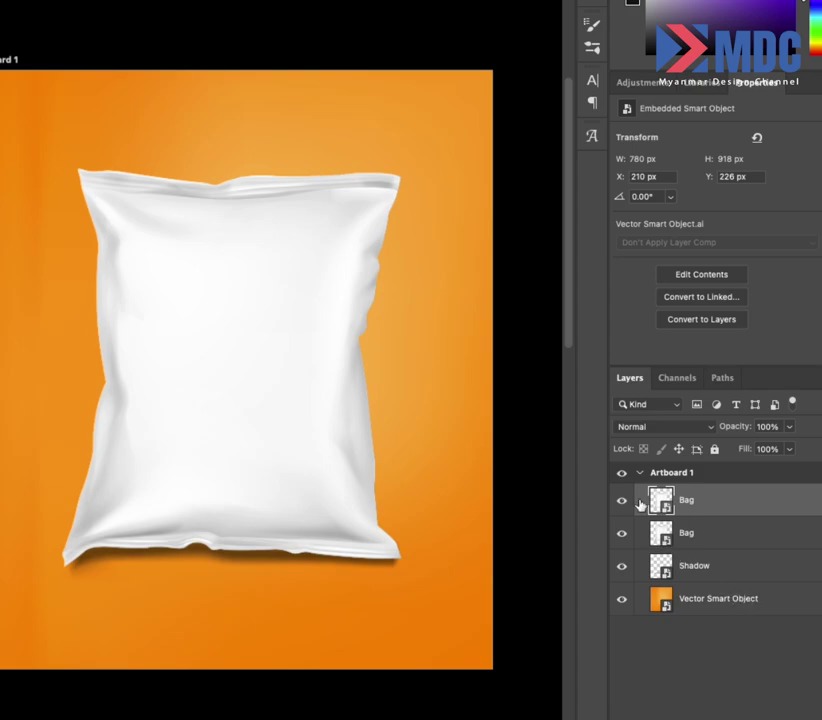
pyautogui.doubleClick(690, 501)
pyautogui.write('Texture')
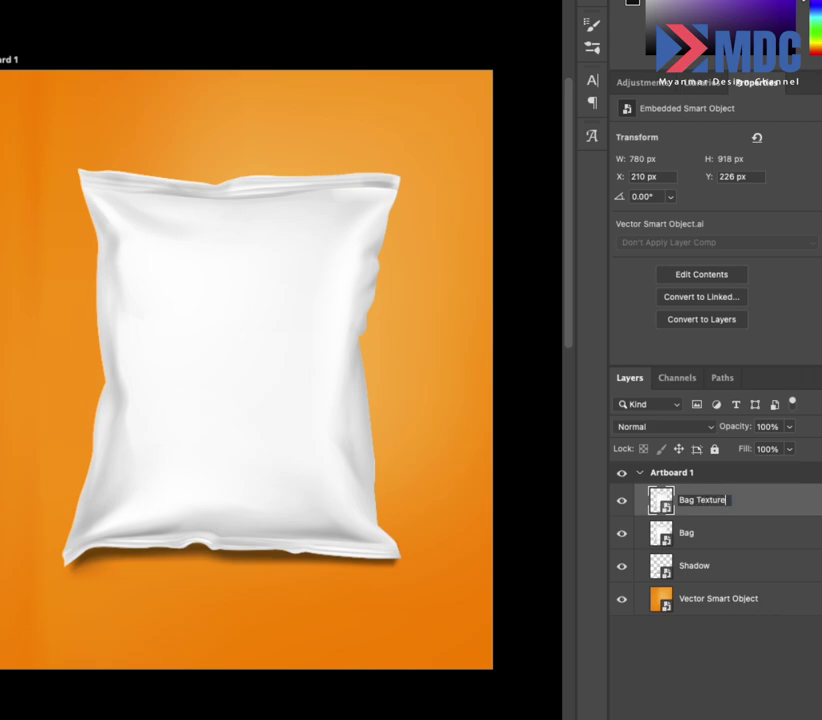
pyautogui.press('Return')
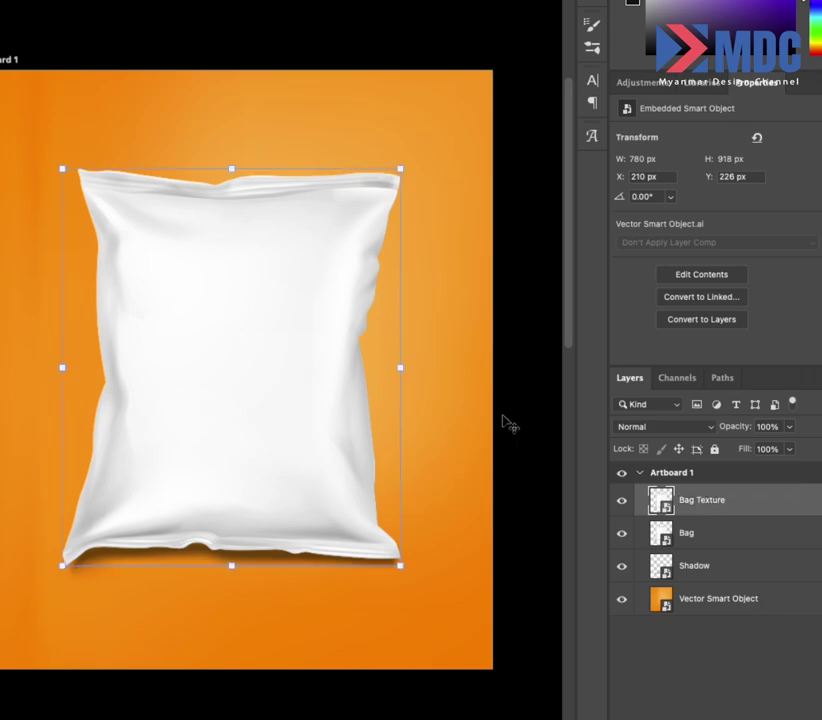
pyautogui.click(510, 345)
pyautogui.scroll(-2, 450, 350)
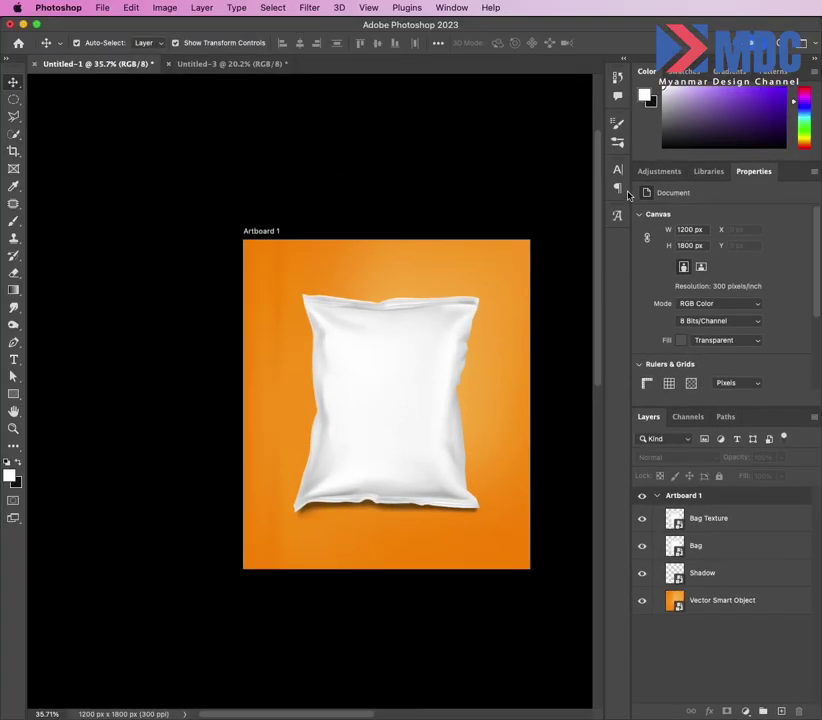
# - Stamp the Untitled-3 chips artwork into a layer named 'Chips Design' and drag it into Untitled-1
pyautogui.hotkey('ctrl', '0')
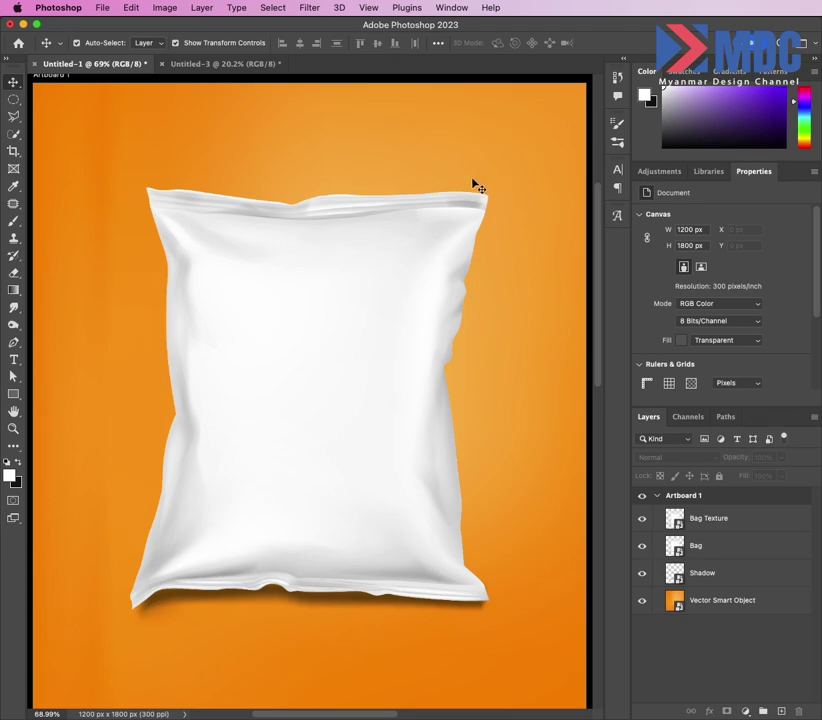
pyautogui.hotkey('ctrl', 'Tab')
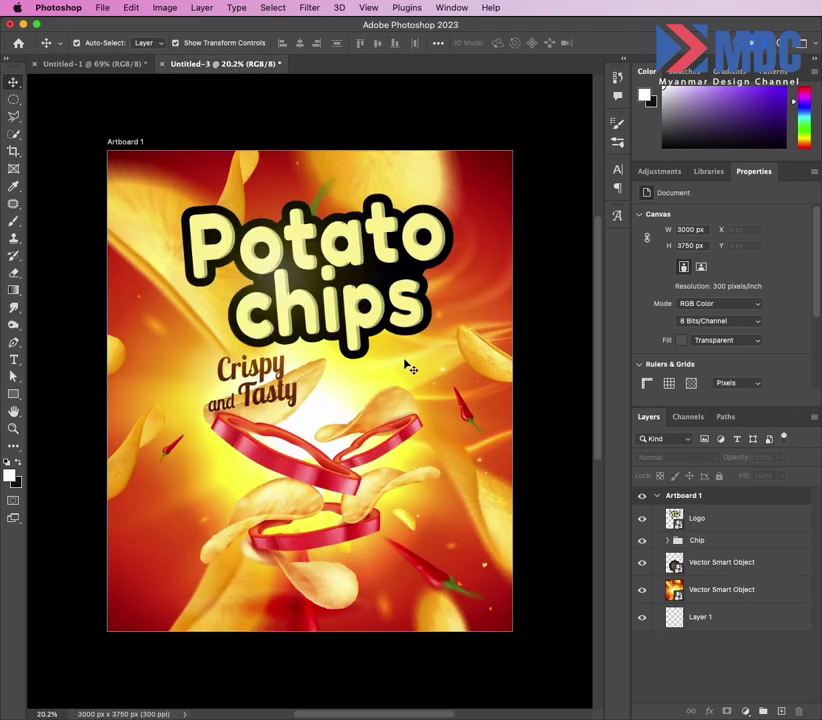
pyautogui.click(695, 520)
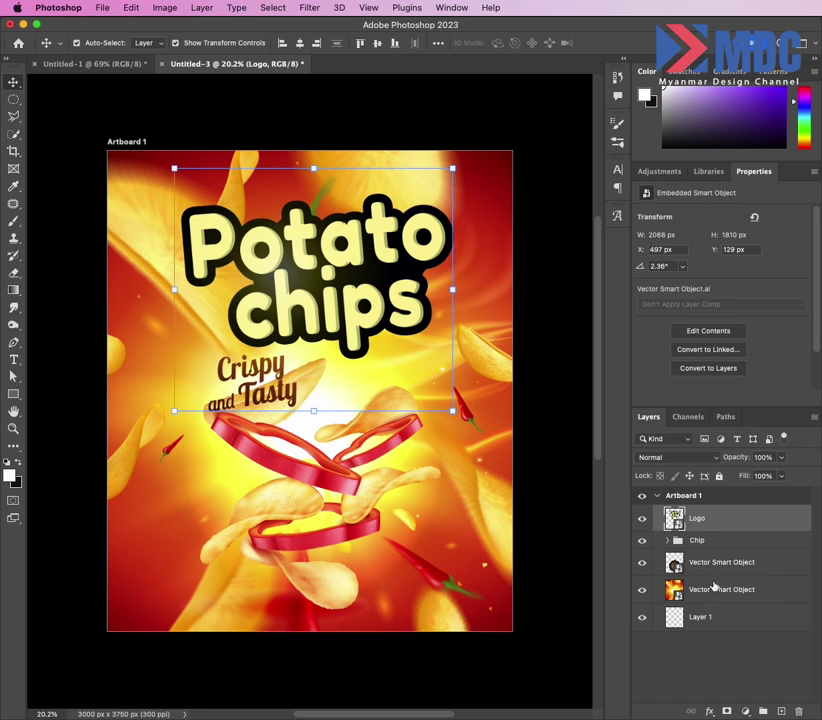
pyautogui.hotkey('ctrl', 'alt', 'shift', 'e')
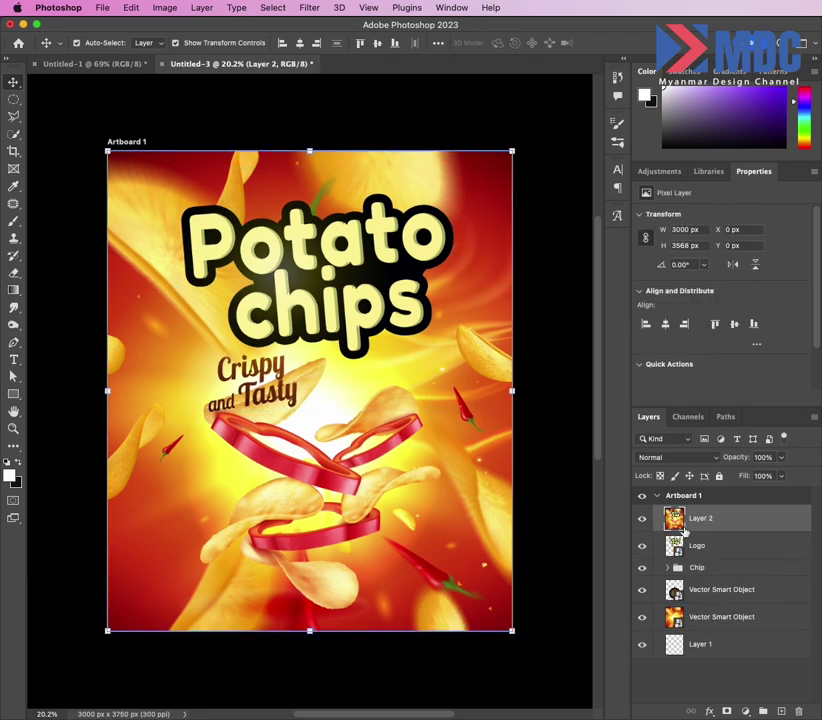
pyautogui.doubleClick(700, 518)
pyautogui.write('Chips Design')
pyautogui.press('Return')
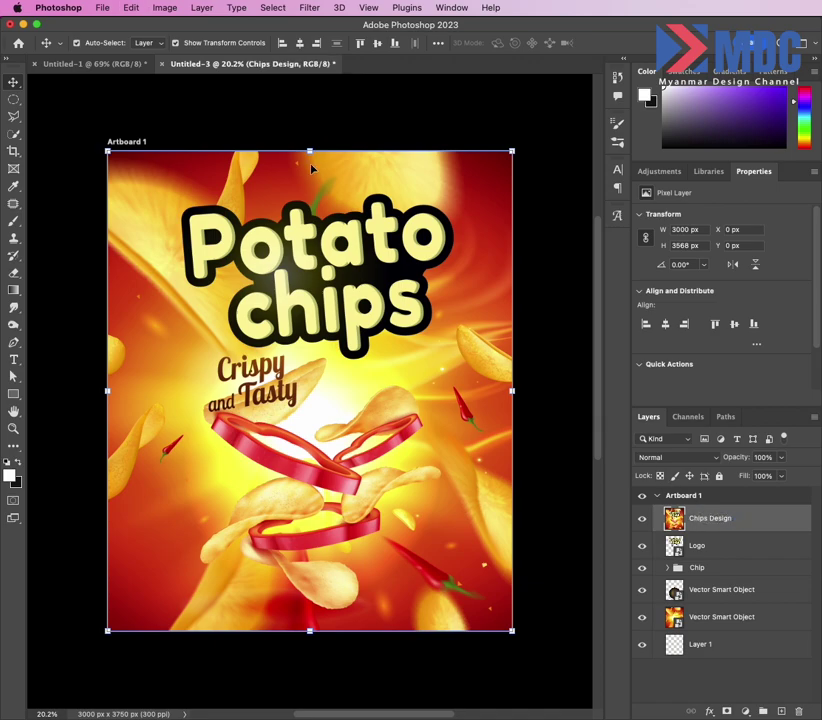
pyautogui.moveTo(708, 517)
pyautogui.mouseDown()
pyautogui.moveTo(121, 66)
pyautogui.moveTo(365, 380)
pyautogui.mouseUp()
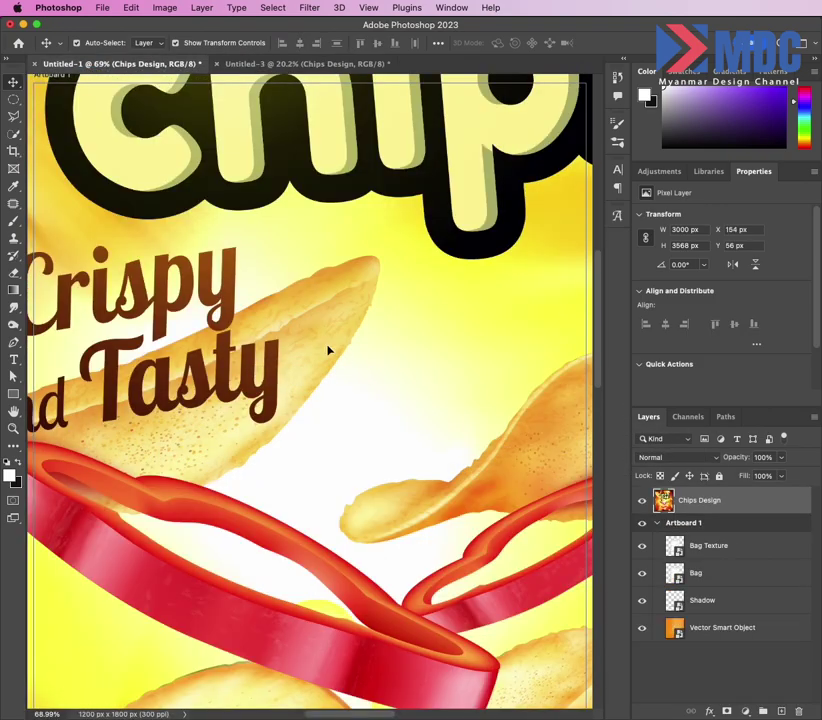
# - Scale down the Chips Design image and move it into the Artboard 1 group
pyautogui.hotkey('ctrl', '0')
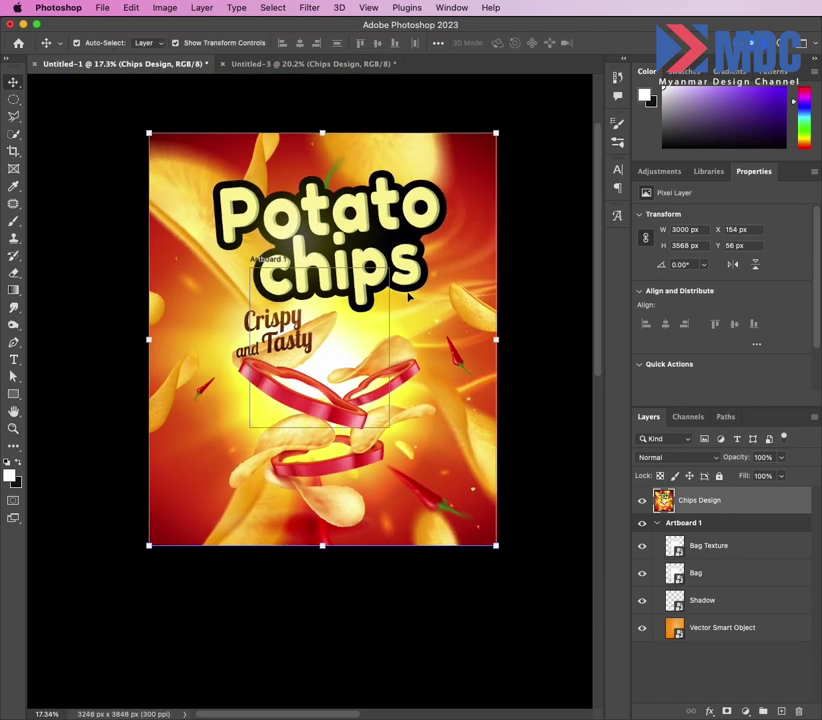
pyautogui.moveTo(497, 340); pyautogui.dragTo(461, 357)
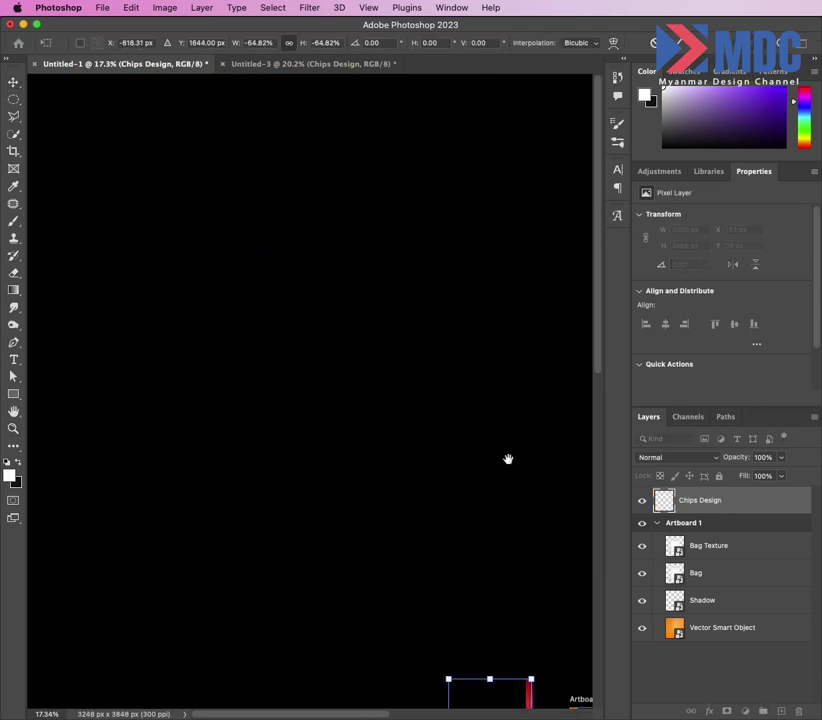
pyautogui.moveTo(508, 459); pyautogui.dragTo(222, 161)
pyautogui.moveTo(266, 468)
pyautogui.mouseDown()
pyautogui.moveTo(284, 466)
pyautogui.moveTo(413, 556)
pyautogui.mouseUp()
pyautogui.moveTo(565, 620)
pyautogui.mouseDown()
pyautogui.moveTo(183, 323)
pyautogui.moveTo(141, 354)
pyautogui.moveTo(218, 417)
pyautogui.mouseUp()
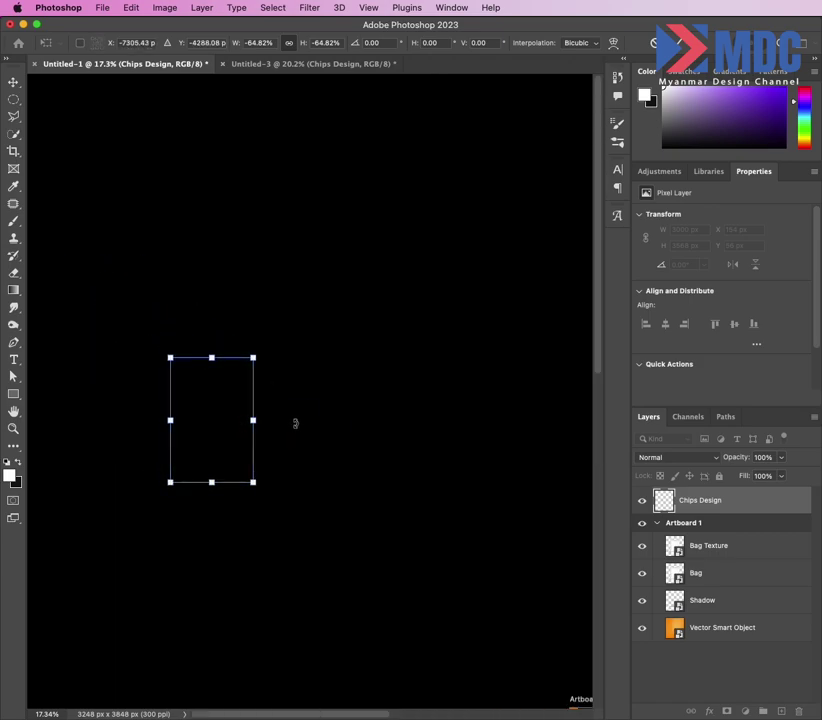
pyautogui.moveTo(700, 500); pyautogui.dragTo(703, 531)
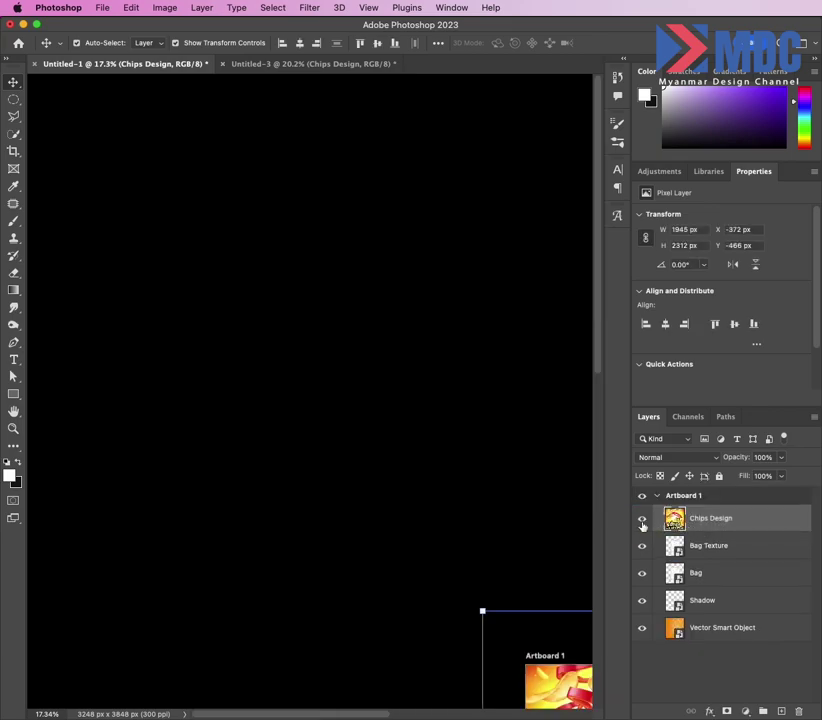
# - Fit the chips image to Artboard 1 and flip it vertically and horizontally
pyautogui.hotkey('ctrl', '0')
pyautogui.press('z')
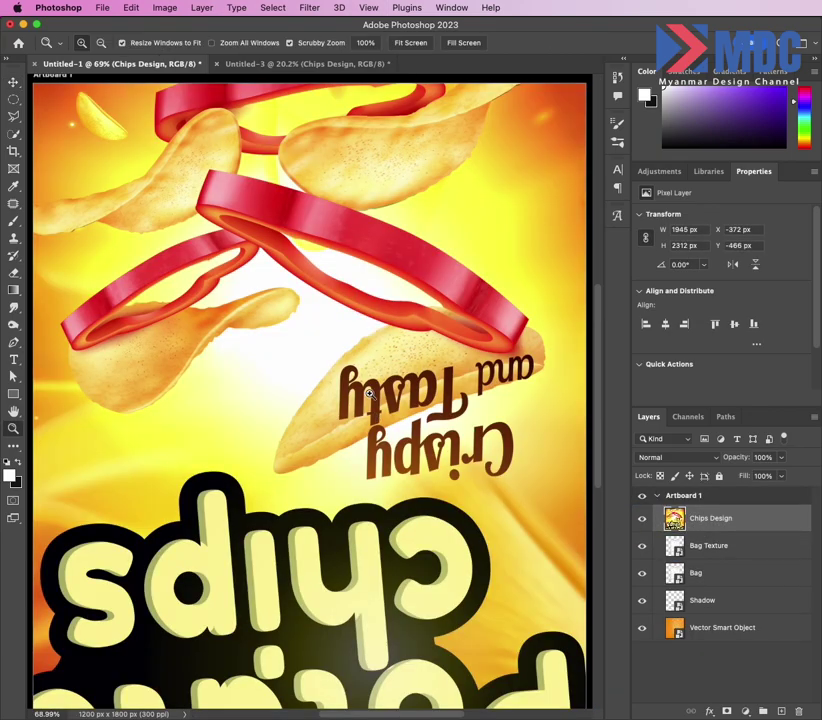
pyautogui.moveTo(367, 384)
pyautogui.mouseDown()
pyautogui.moveTo(319, 405)
pyautogui.moveTo(335, 408)
pyautogui.mouseUp()
pyautogui.press('v')
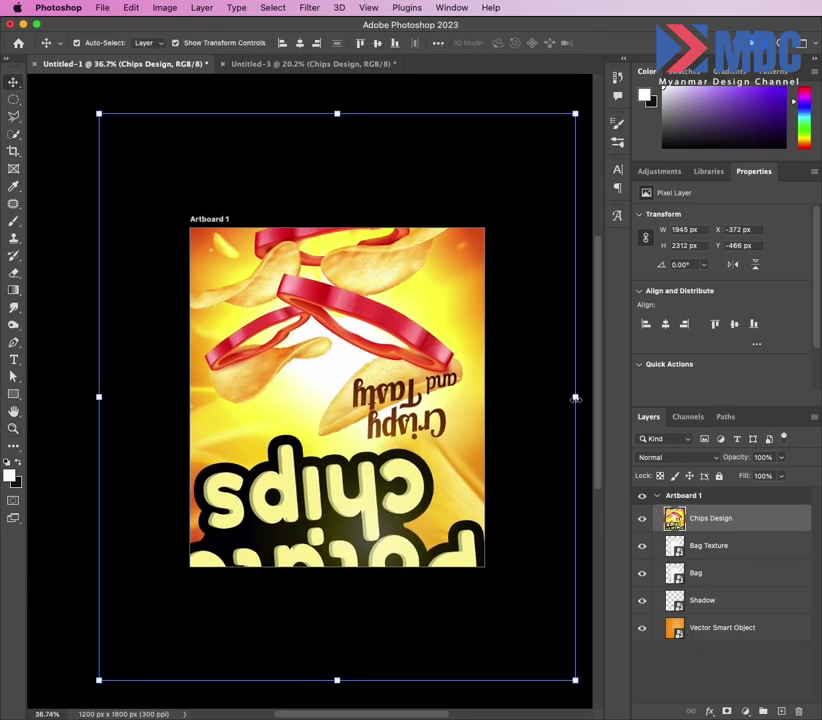
pyautogui.hotkey('ctrl', 't')
pyautogui.moveTo(574, 396); pyautogui.dragTo(484, 407)
pyautogui.moveTo(99, 396); pyautogui.dragTo(190, 396)
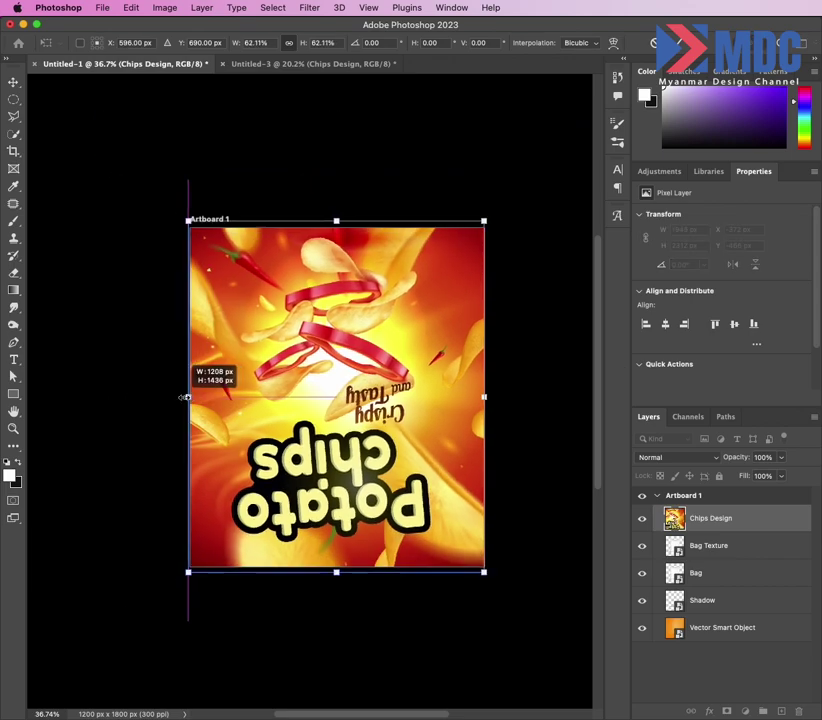
pyautogui.rightClick(336, 380)
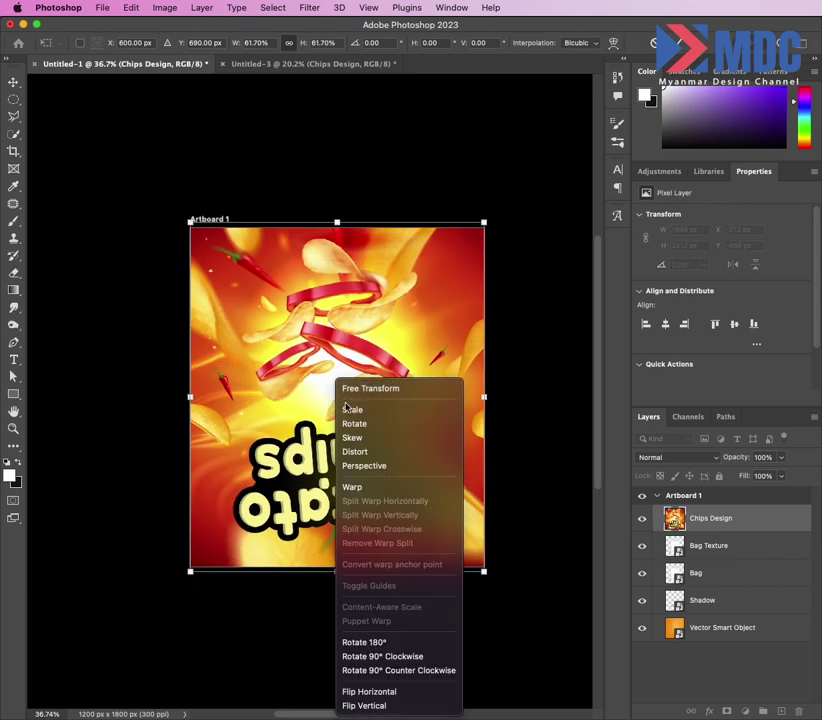
pyautogui.click(393, 702)
pyautogui.rightClick(368, 456)
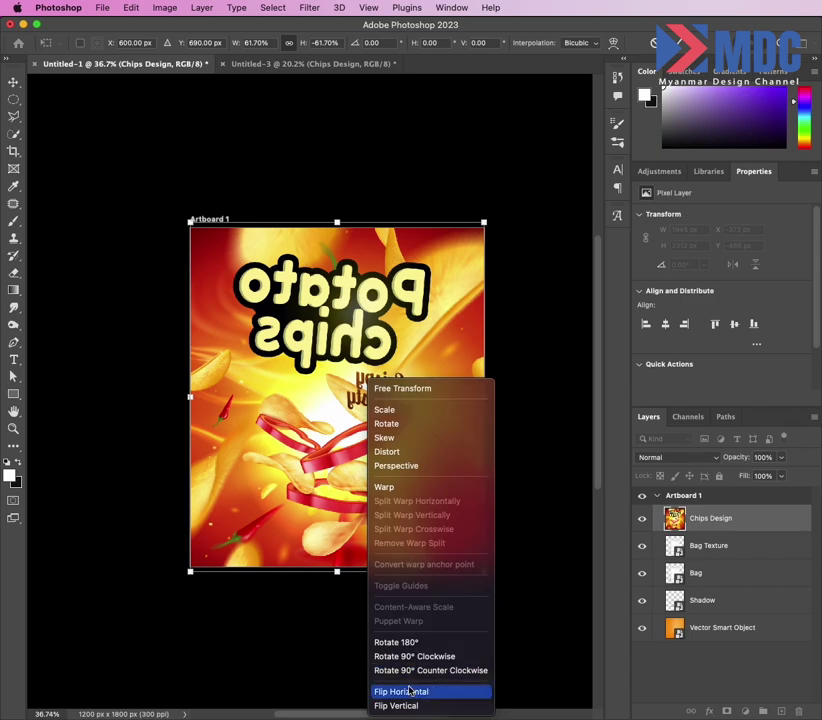
pyautogui.click(418, 692)
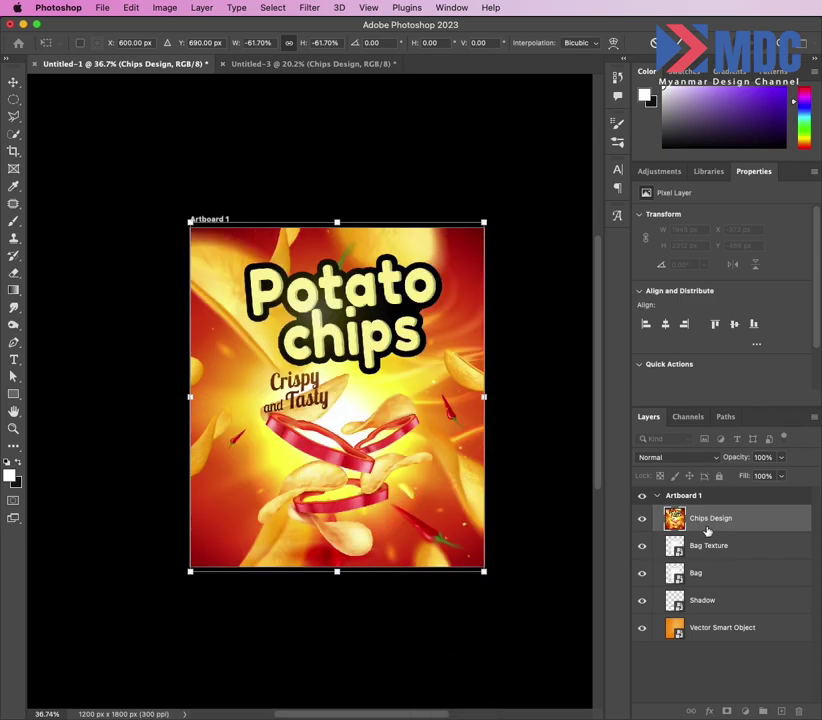
pyautogui.press('Return')
# - Move Chips Design between Bag Texture and Bag, shrink it to the bag's width, and clip it
pyautogui.moveTo(707, 530)
pyautogui.mouseDown()
pyautogui.moveTo(717, 547)
pyautogui.moveTo(708, 561)
pyautogui.mouseUp()
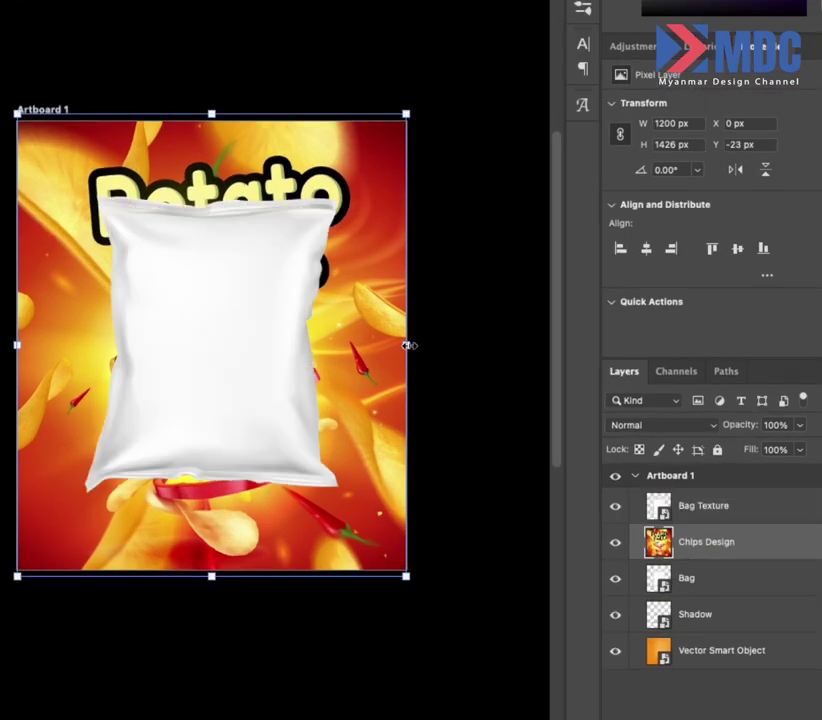
pyautogui.moveTo(406, 345); pyautogui.dragTo(338, 347)
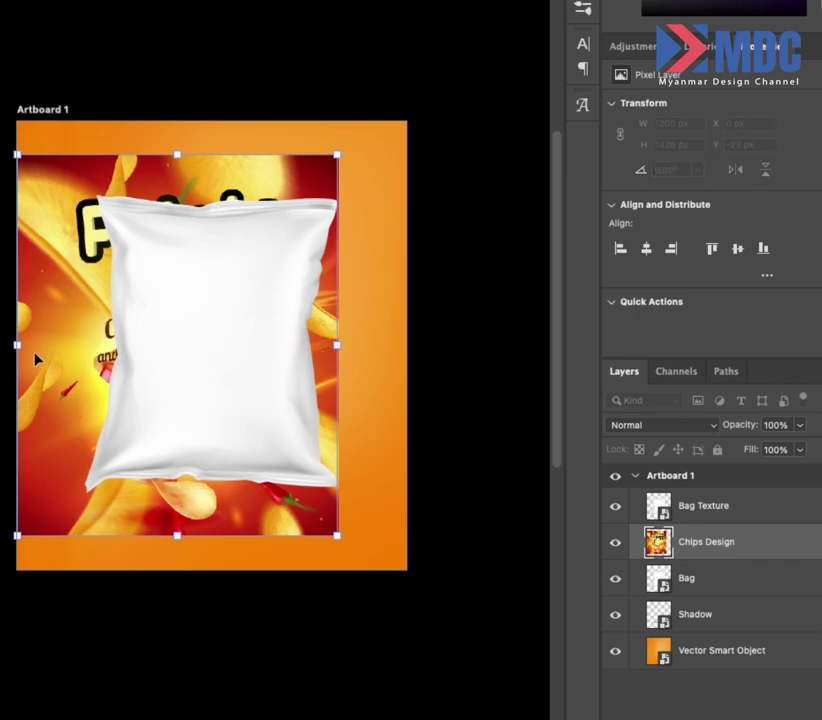
pyautogui.moveTo(17, 345); pyautogui.dragTo(89, 349)
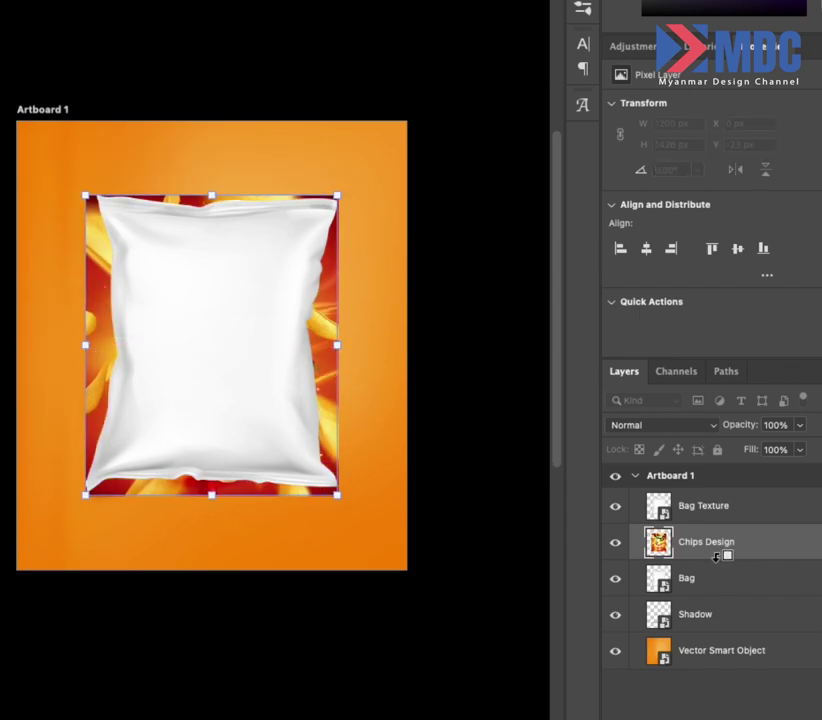
pyautogui.keyDown('alt'); pyautogui.click(664, 557); pyautogui.keyUp('alt')
# - Set the Bag Texture layer's blend mode to Linear Burn
pyautogui.click(690, 510)
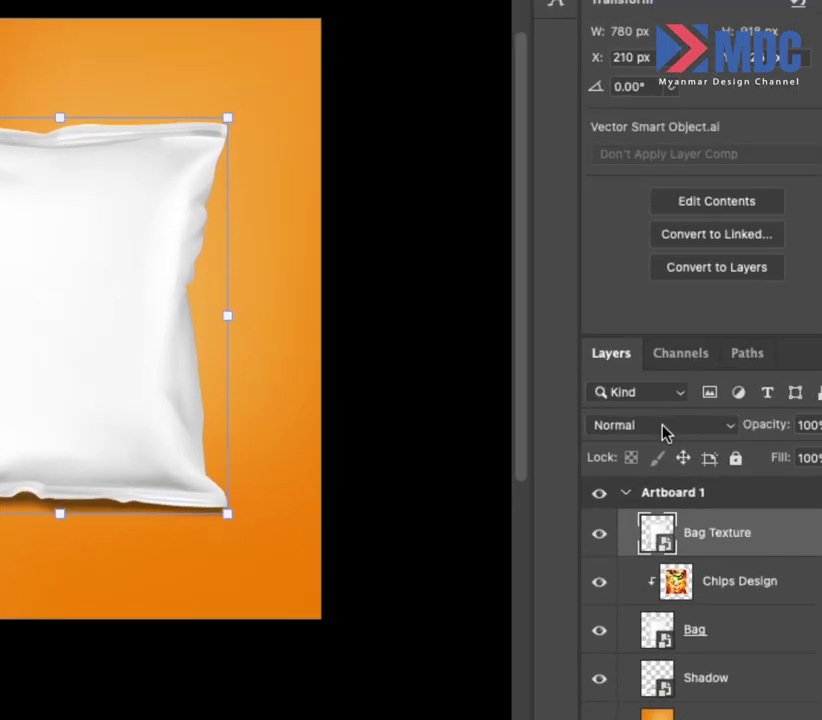
pyautogui.click(665, 428)
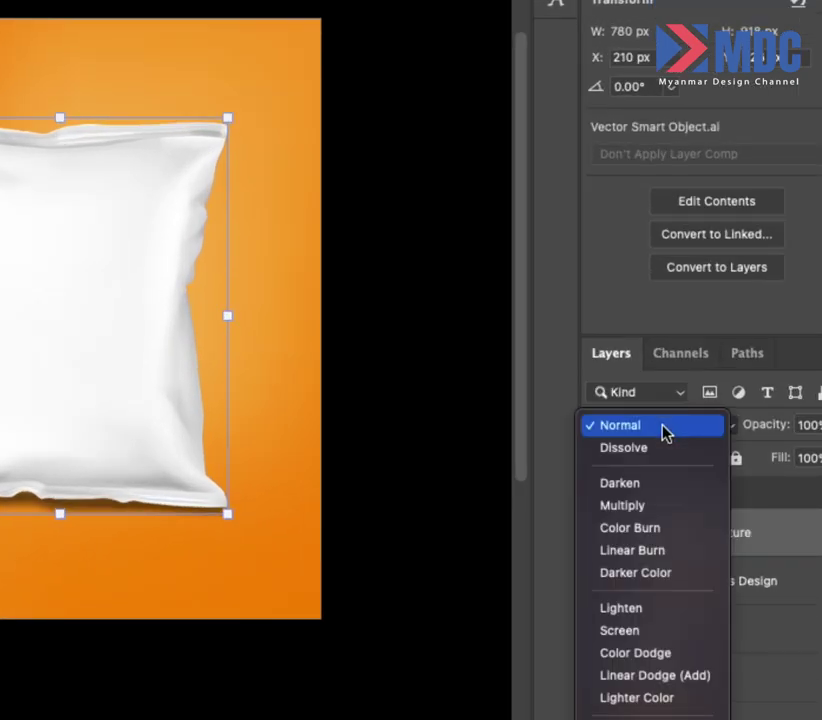
pyautogui.click(650, 551)
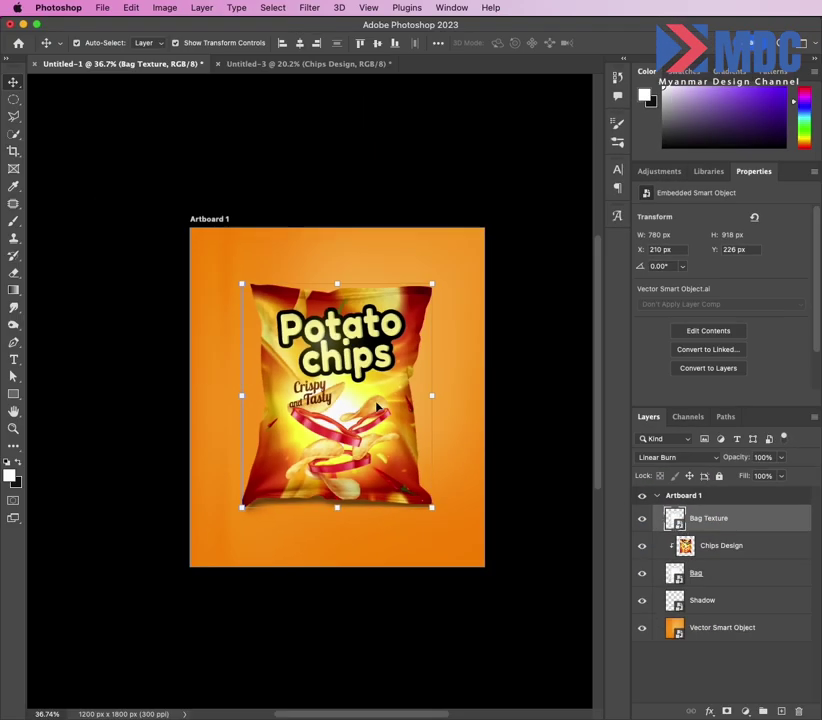
pyautogui.click(510, 400)
pyautogui.hotkey('ctrl', '0')
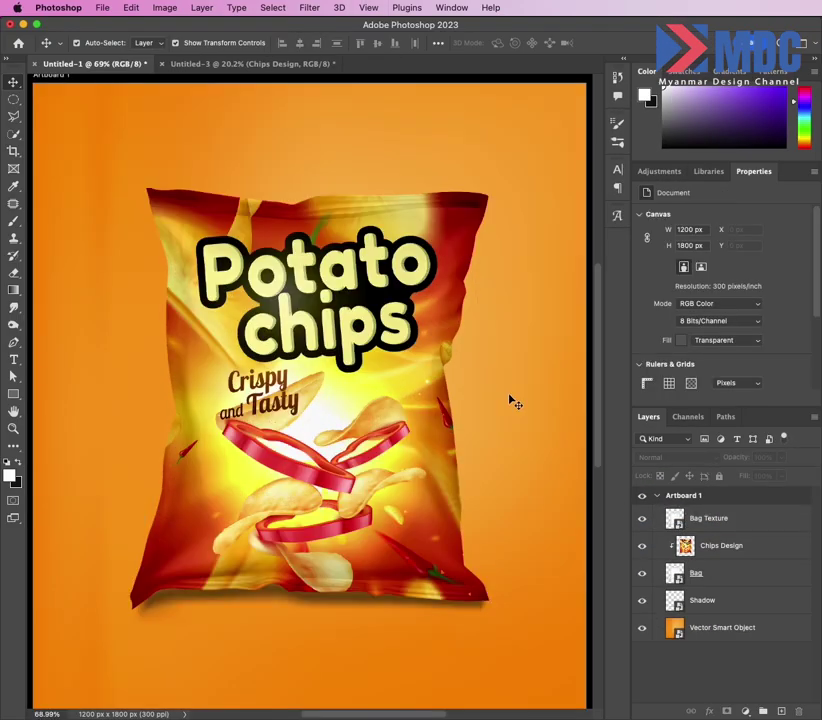
# - Lower the Bag Texture layer's opacity to 68%
pyautogui.click(707, 524)
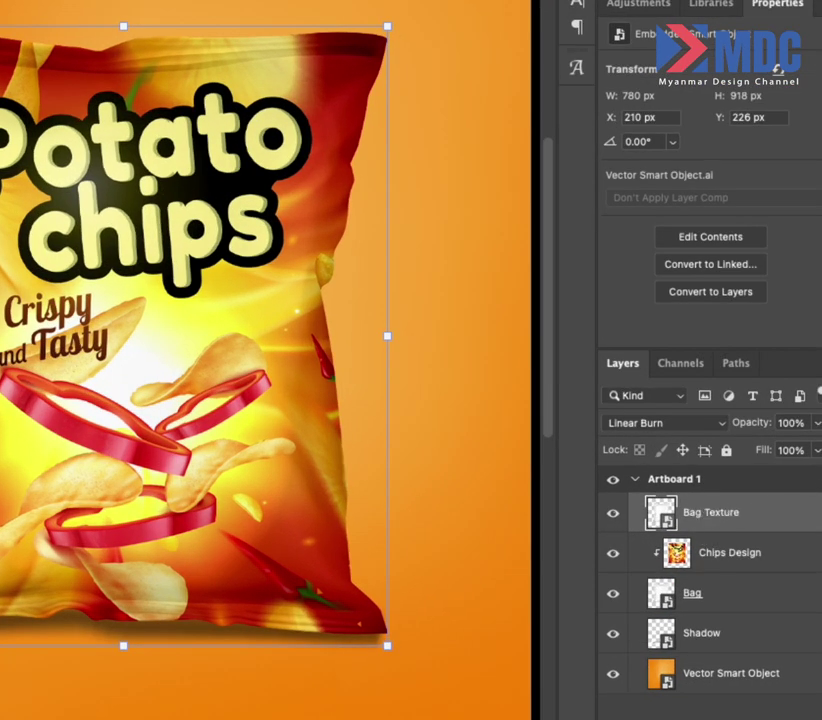
pyautogui.click(781, 457)
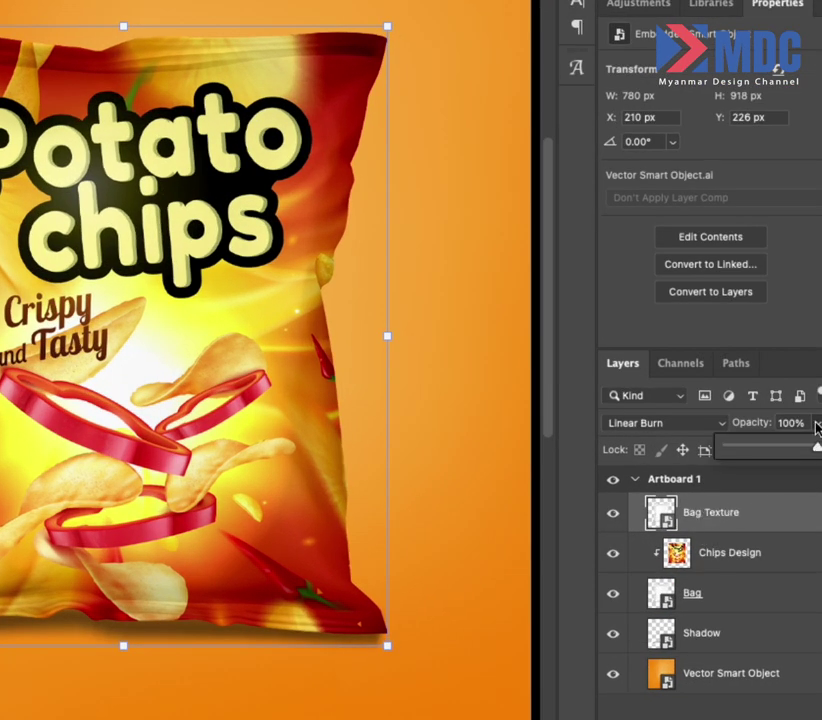
pyautogui.moveTo(797, 453); pyautogui.dragTo(790, 453)
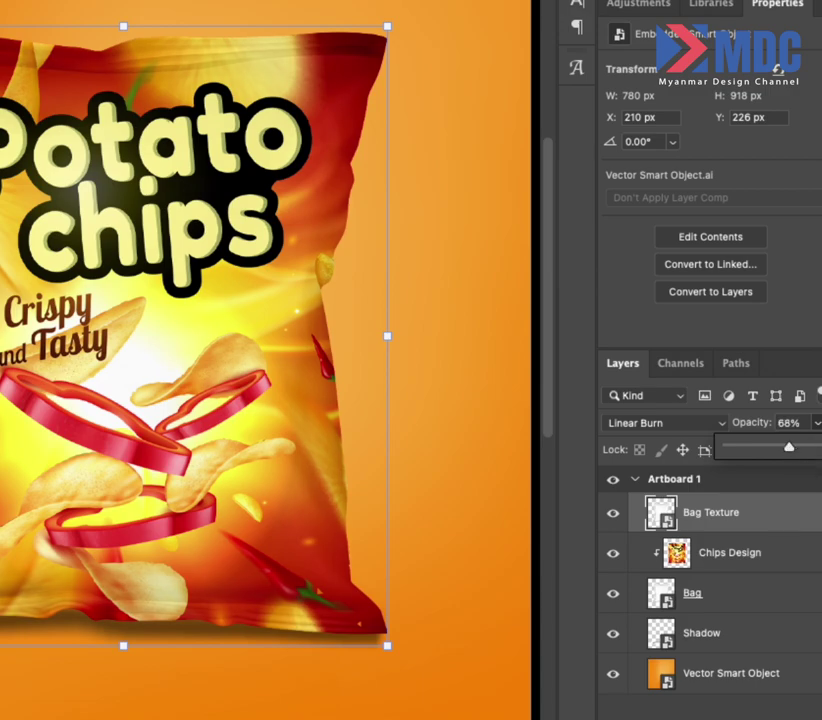
pyautogui.press('Return')
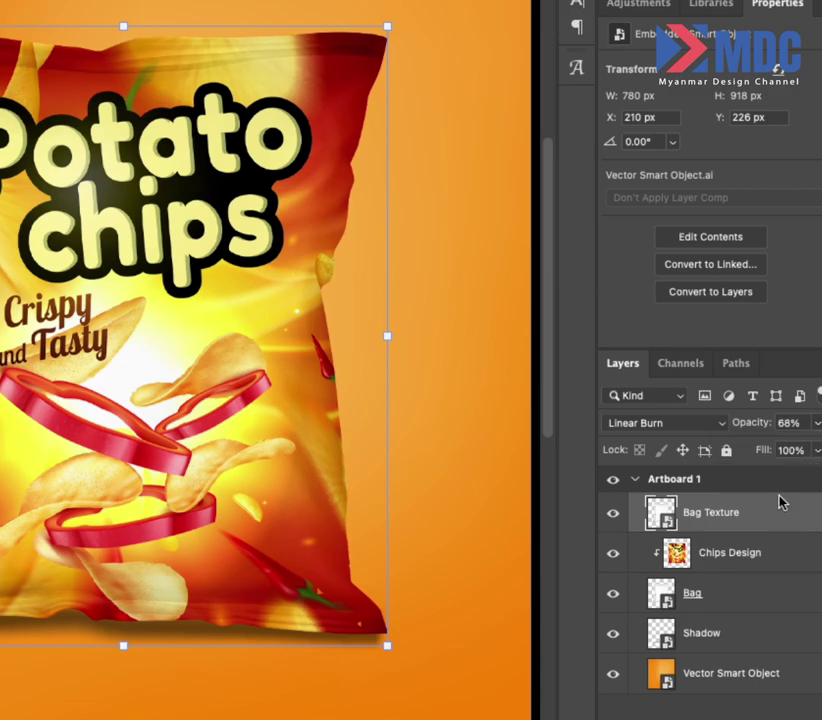
pyautogui.hotkey('ctrl', 'l')
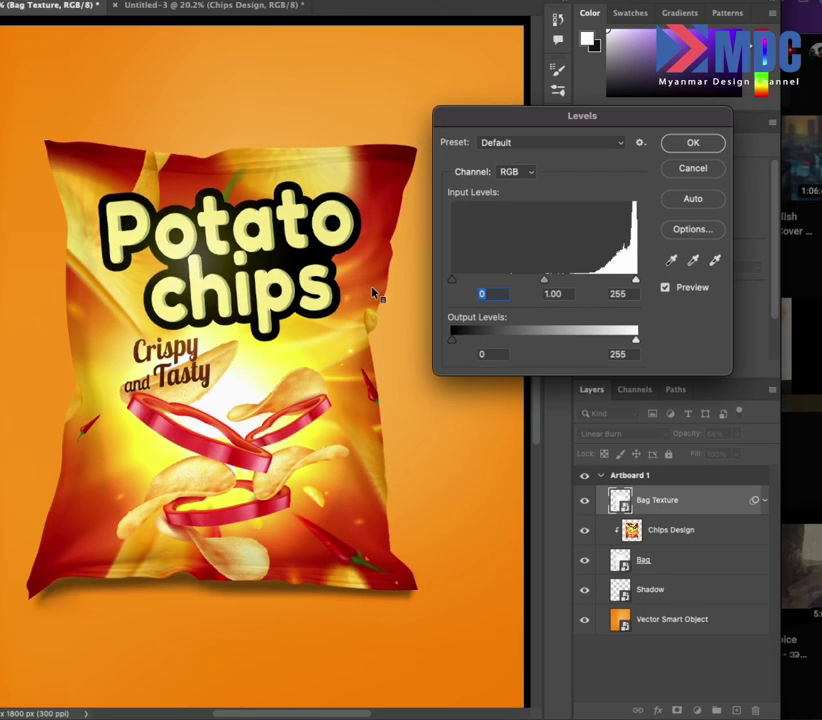
# - Apply Levels to Bag Texture with input 36 / 0.46 / 246 and output black 37
pyautogui.moveTo(545, 281)
pyautogui.mouseDown()
pyautogui.moveTo(634, 281)
pyautogui.moveTo(627, 281)
pyautogui.mouseUp()
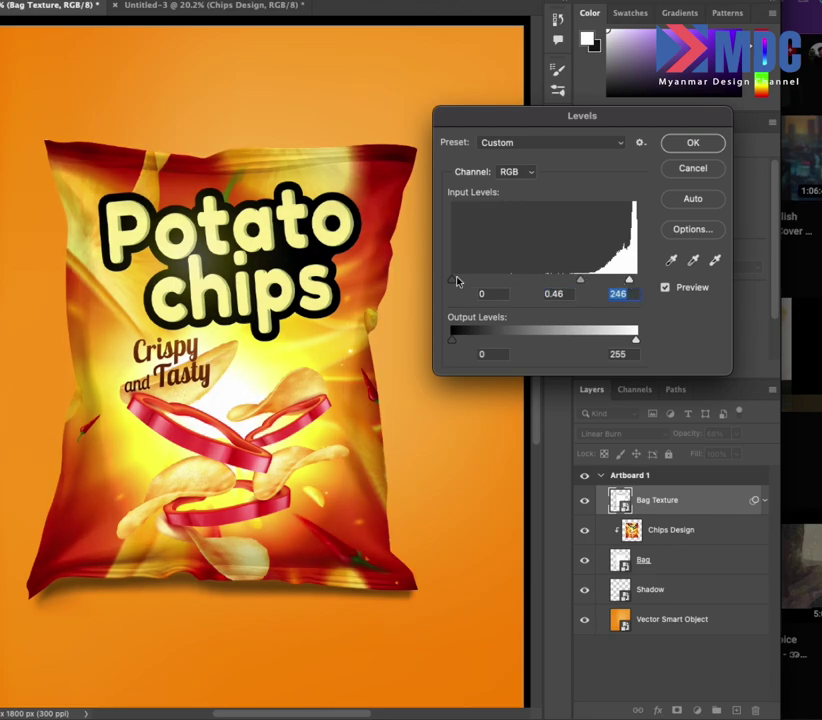
pyautogui.moveTo(456, 281)
pyautogui.mouseDown()
pyautogui.moveTo(490, 280)
pyautogui.moveTo(481, 280)
pyautogui.mouseUp()
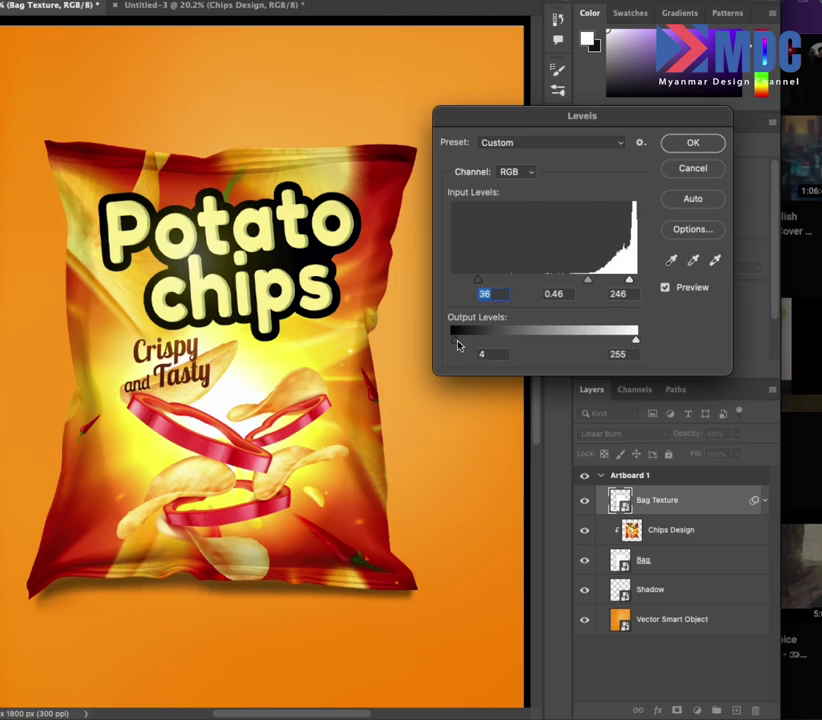
pyautogui.moveTo(457, 341); pyautogui.dragTo(487, 337)
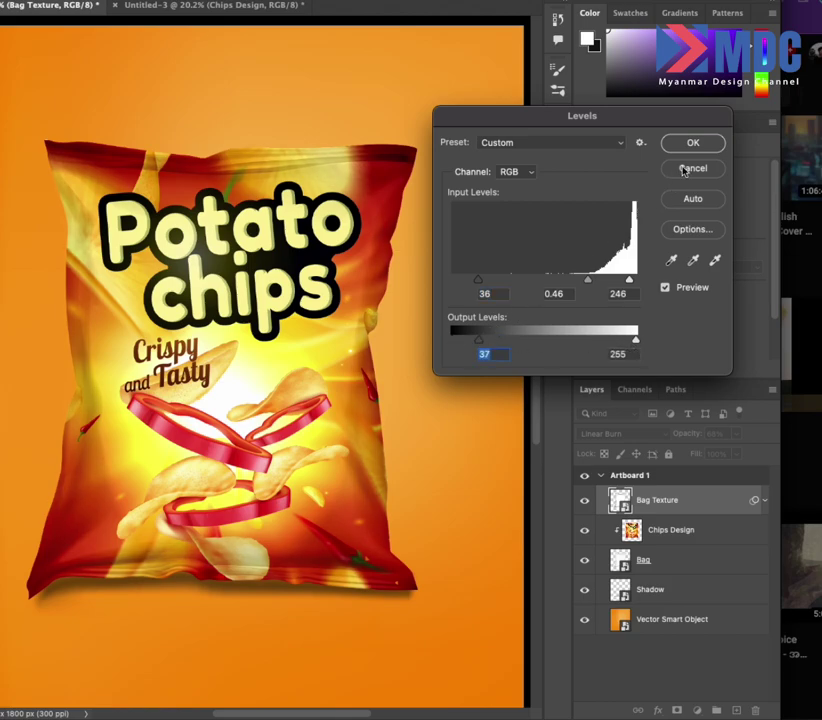
pyautogui.press('Return')
pyautogui.click(533, 346)
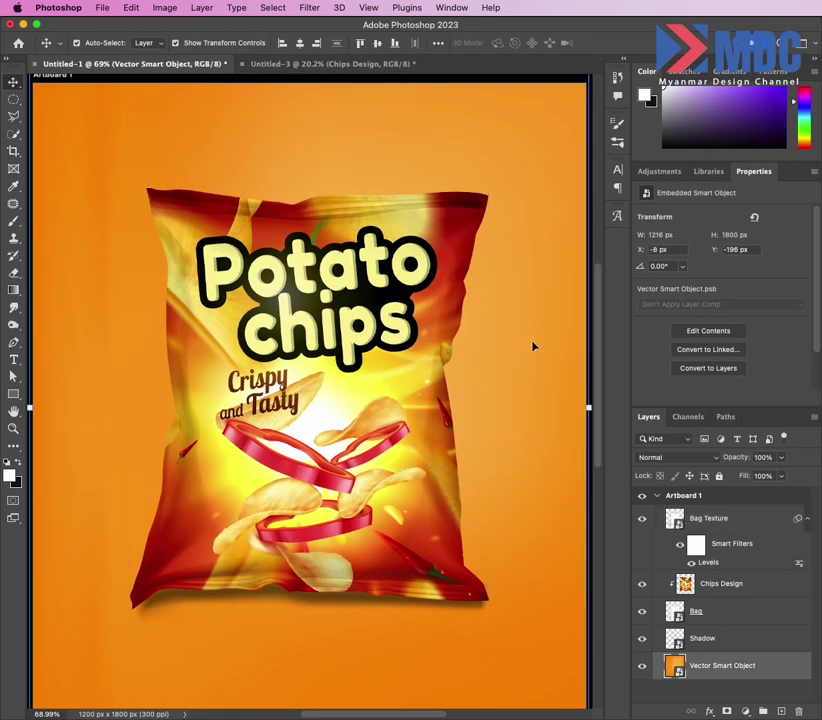
pyautogui.moveTo(550, 88); pyautogui.dragTo(486, 217)
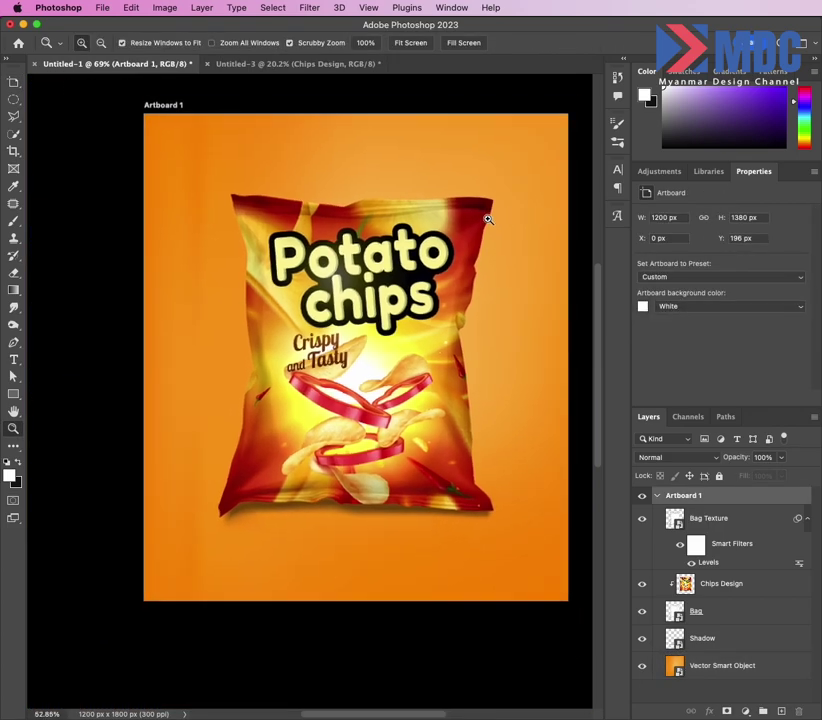
pyautogui.hotkey('ctrl', '0')
# - Add an Inner Bevel & Emboss to Bag Texture: depth 428%, size 109 px, highlight opacity 35%
pyautogui.press('v')
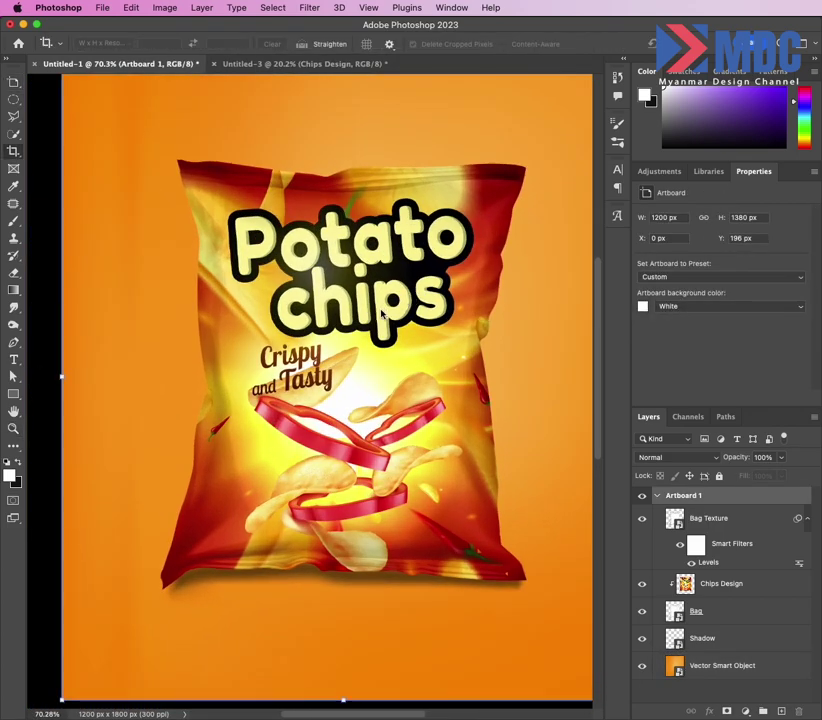
pyautogui.click(705, 517)
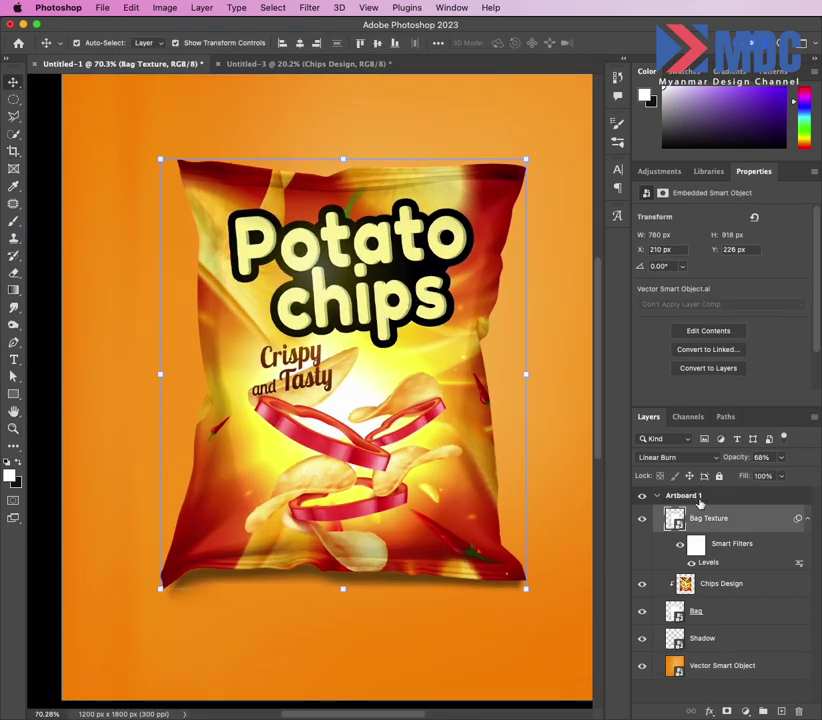
pyautogui.click(709, 711)
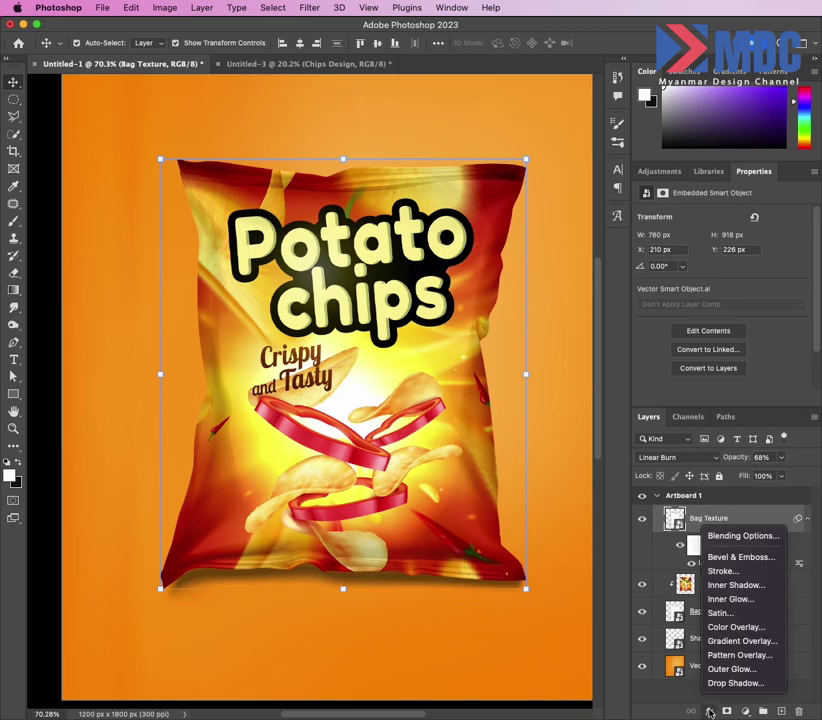
pyautogui.click(741, 557)
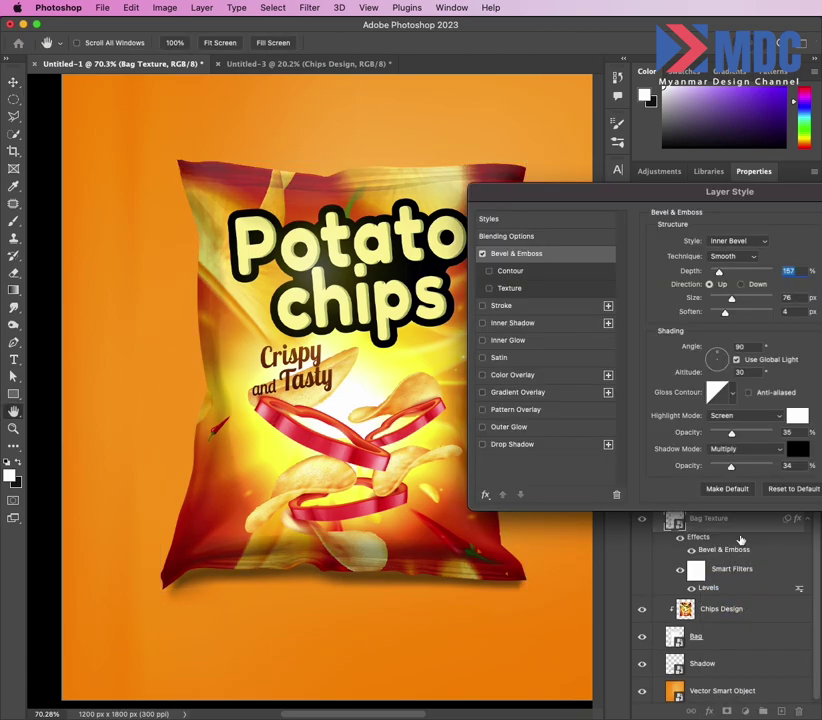
pyautogui.moveTo(656, 196); pyautogui.dragTo(391, 283)
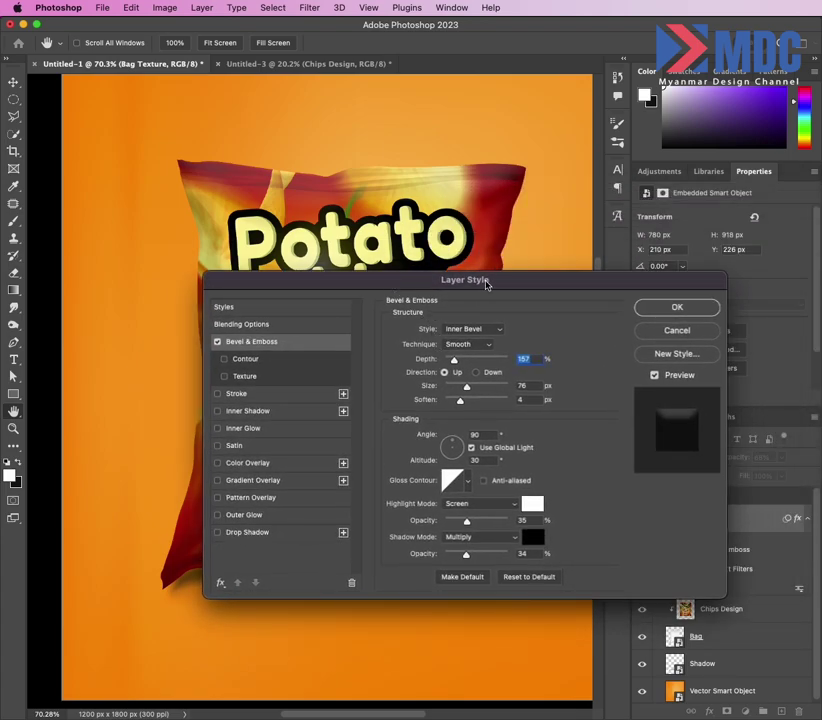
pyautogui.moveTo(486, 286); pyautogui.dragTo(560, 338)
pyautogui.moveTo(530, 388); pyautogui.dragTo(538, 387)
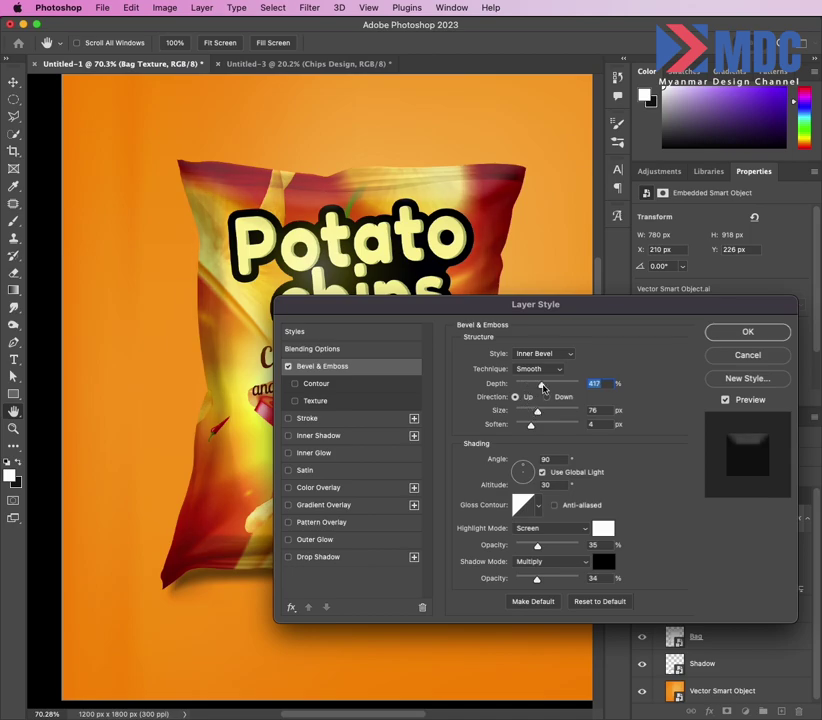
pyautogui.moveTo(528, 319); pyautogui.dragTo(612, 317)
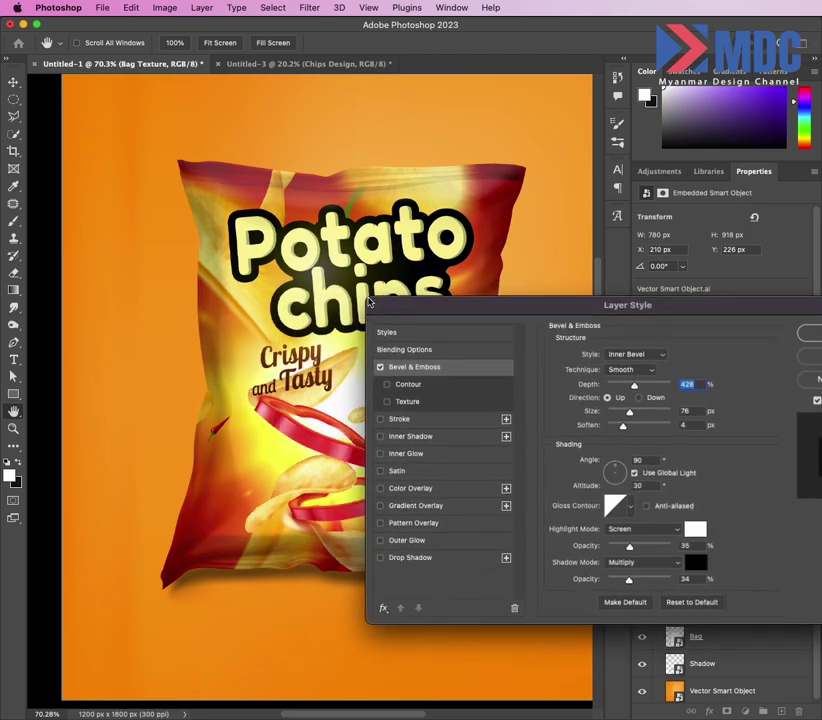
pyautogui.moveTo(362, 300); pyautogui.dragTo(358, 282)
pyautogui.moveTo(616, 393)
pyautogui.mouseDown()
pyautogui.moveTo(626, 391)
pyautogui.moveTo(598, 408)
pyautogui.moveTo(610, 408)
pyautogui.mouseUp()
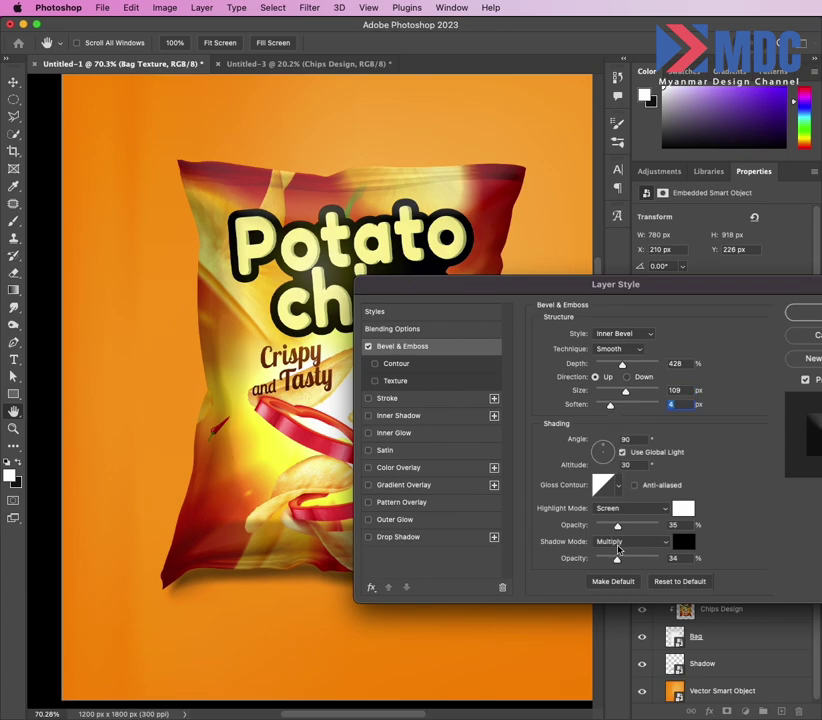
pyautogui.moveTo(615, 528)
pyautogui.mouseDown()
pyautogui.moveTo(620, 562)
pyautogui.moveTo(633, 561)
pyautogui.moveTo(625, 561)
pyautogui.mouseUp()
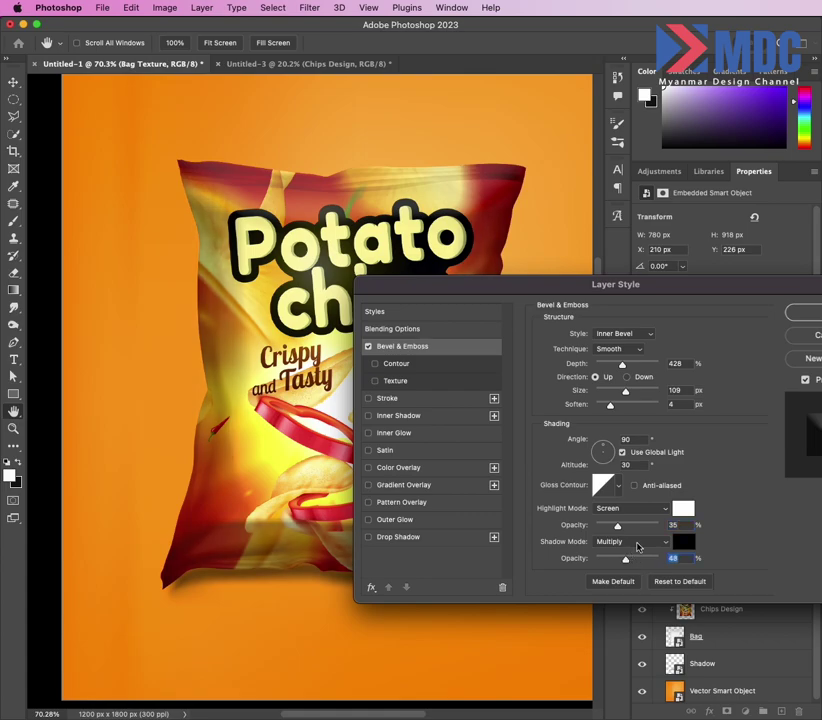
# - Confirm the Bevel & Emboss settings and reselect the Bag Texture layer
pyautogui.click(790, 314)
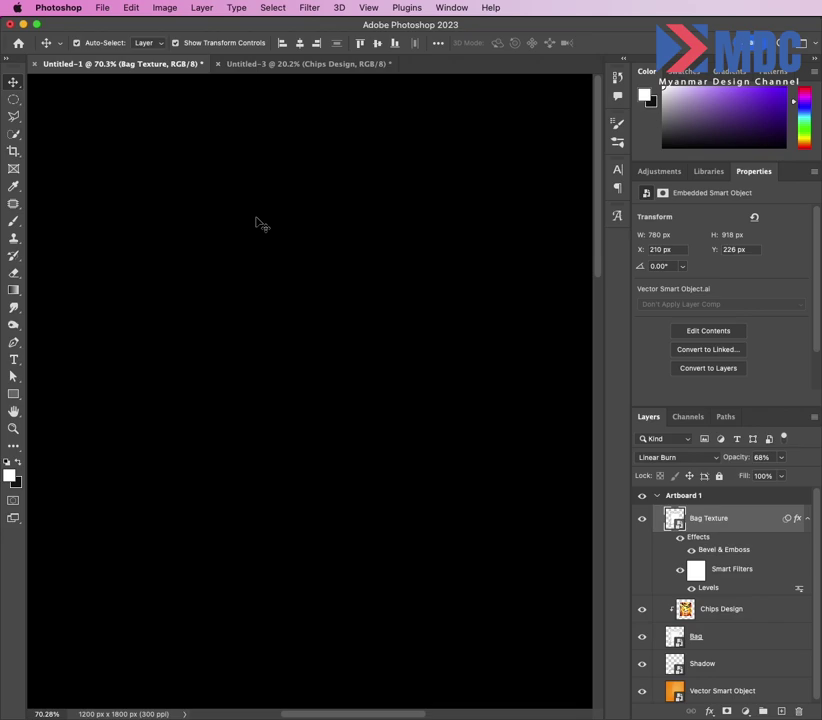
pyautogui.click(269, 234)
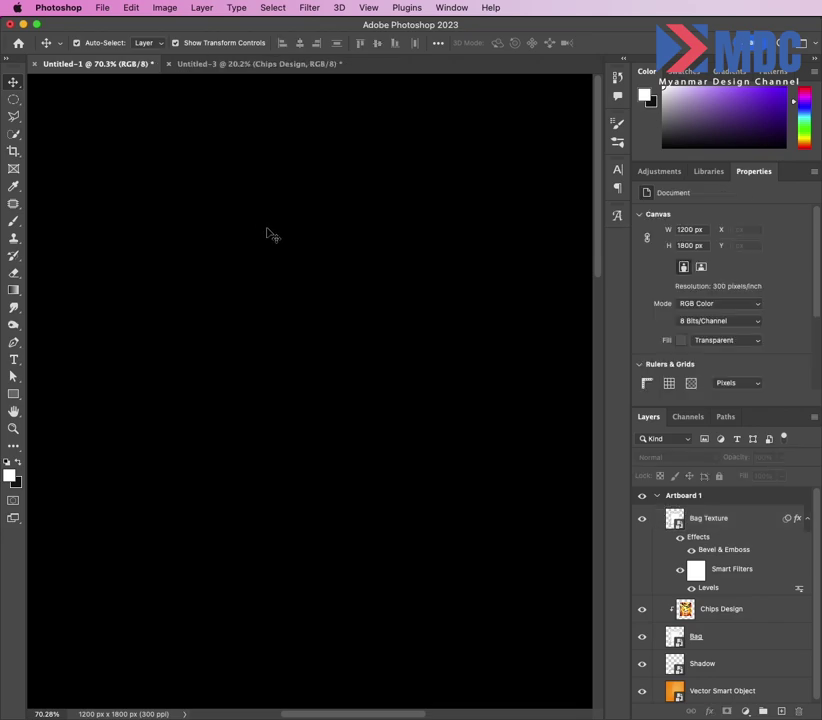
pyautogui.hotkey('ctrl', '0')
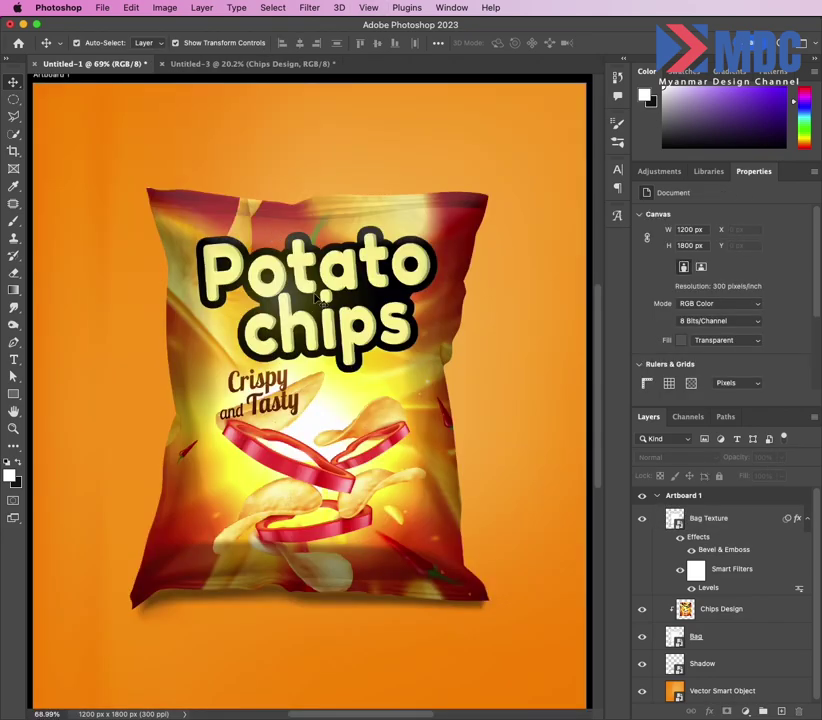
pyautogui.click(712, 522)
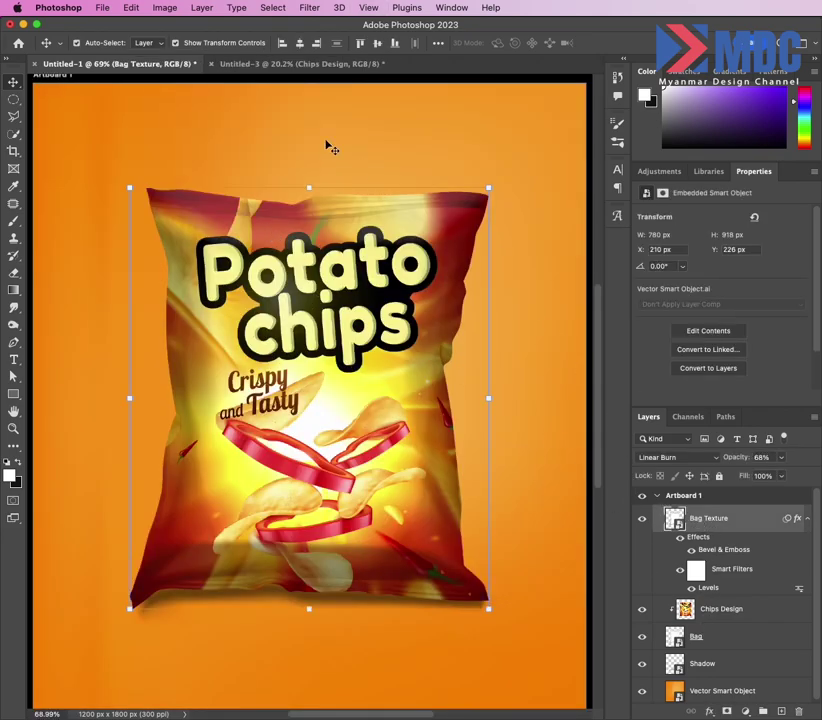
# - Place the potato-chips-isolated-white-background photo embedded, scaled down over the bag's lower half
pyautogui.click(115, 8)
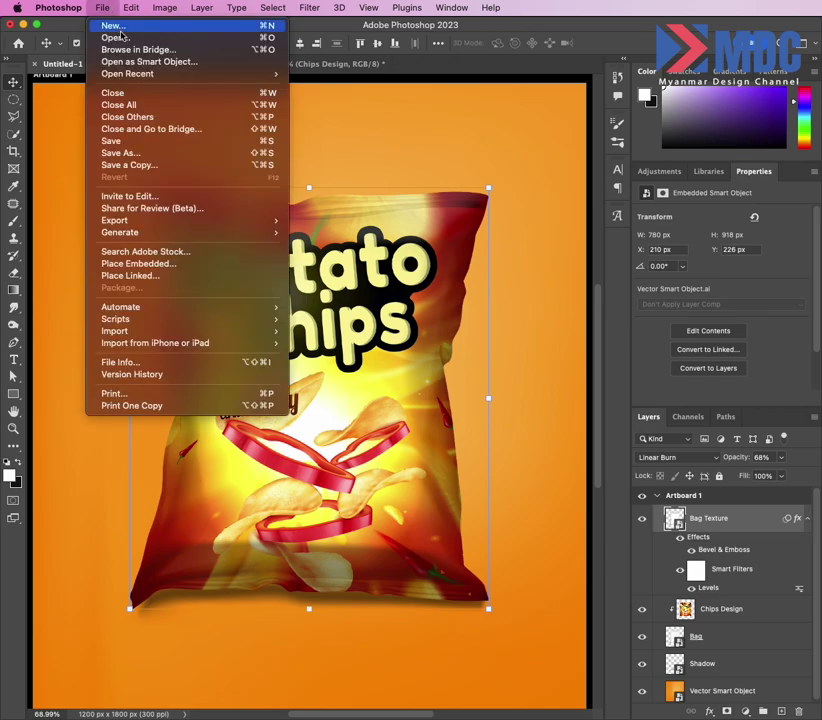
pyautogui.click(175, 259)
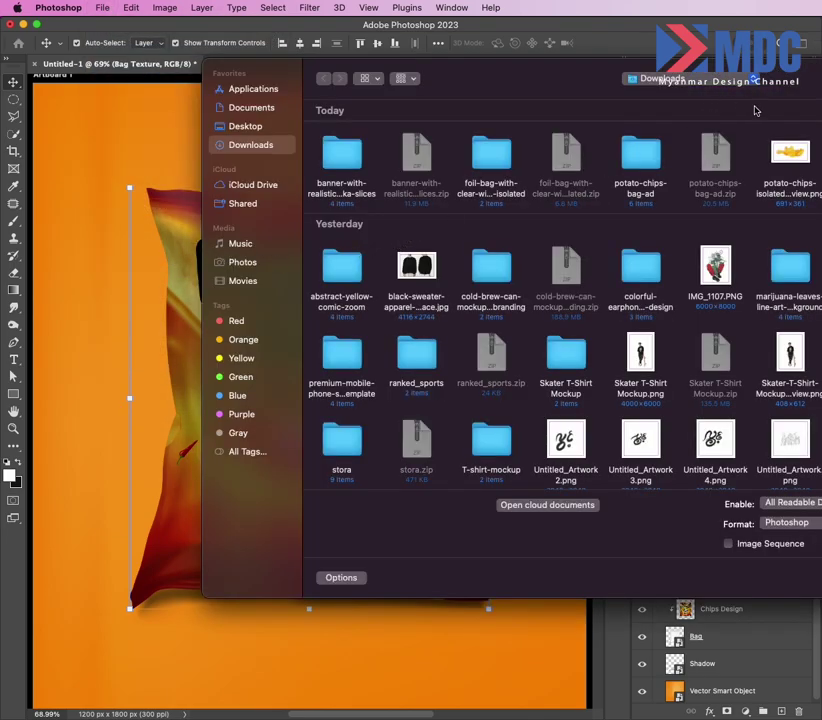
pyautogui.doubleClick(790, 155)
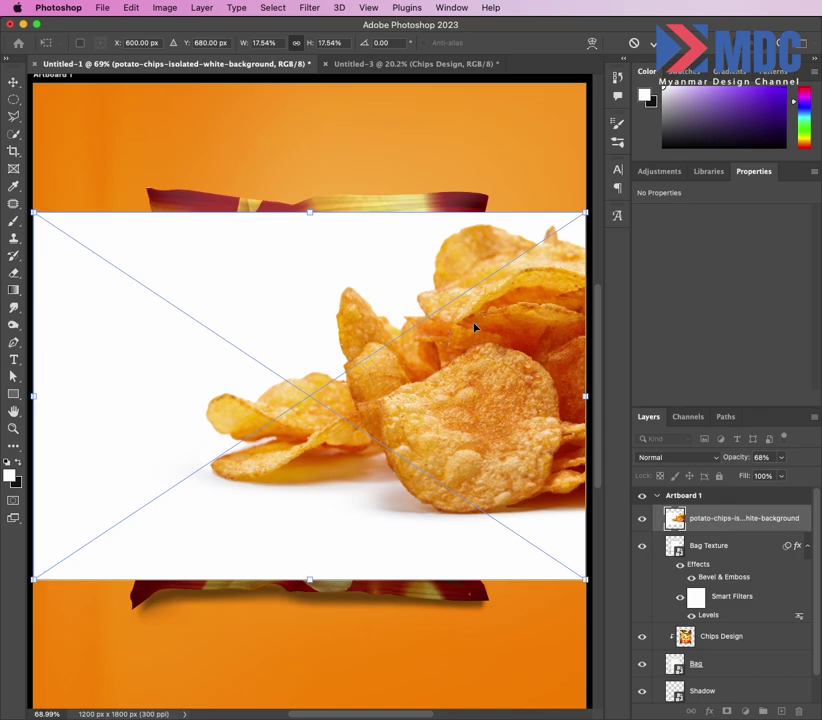
pyautogui.moveTo(316, 234); pyautogui.dragTo(374, 413)
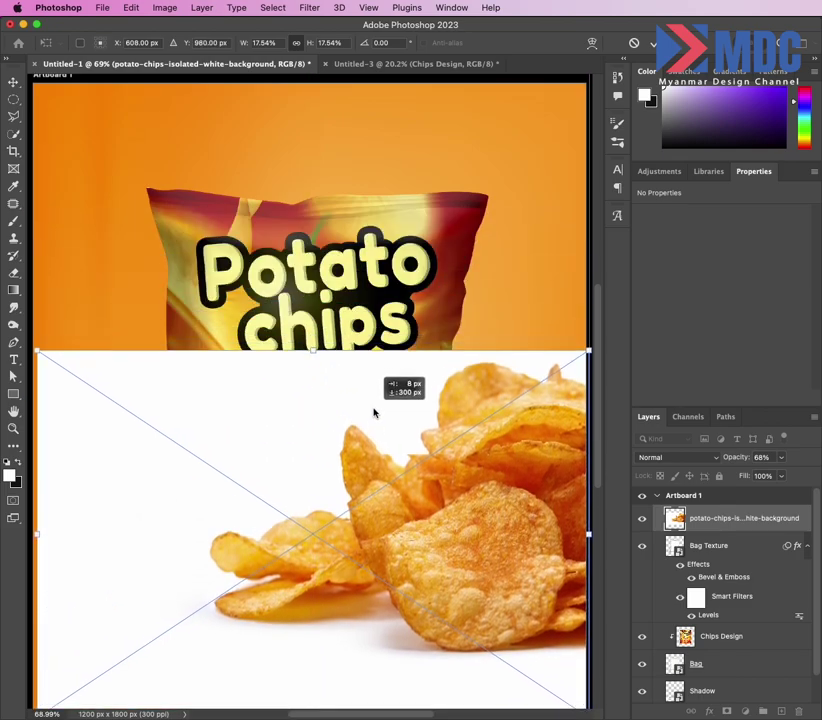
pyautogui.moveTo(588, 533); pyautogui.dragTo(461, 532)
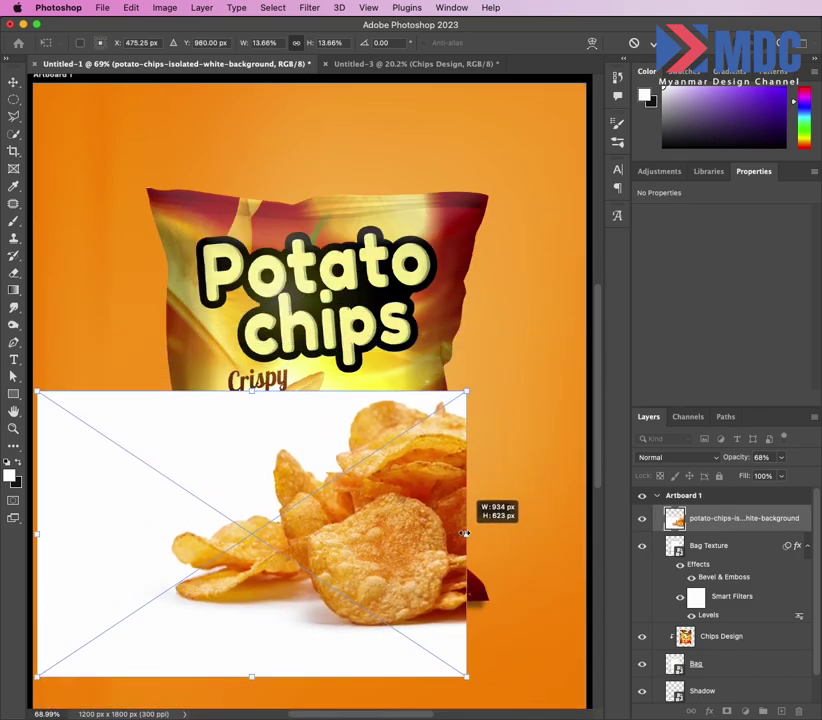
pyautogui.moveTo(270, 513); pyautogui.dragTo(390, 548)
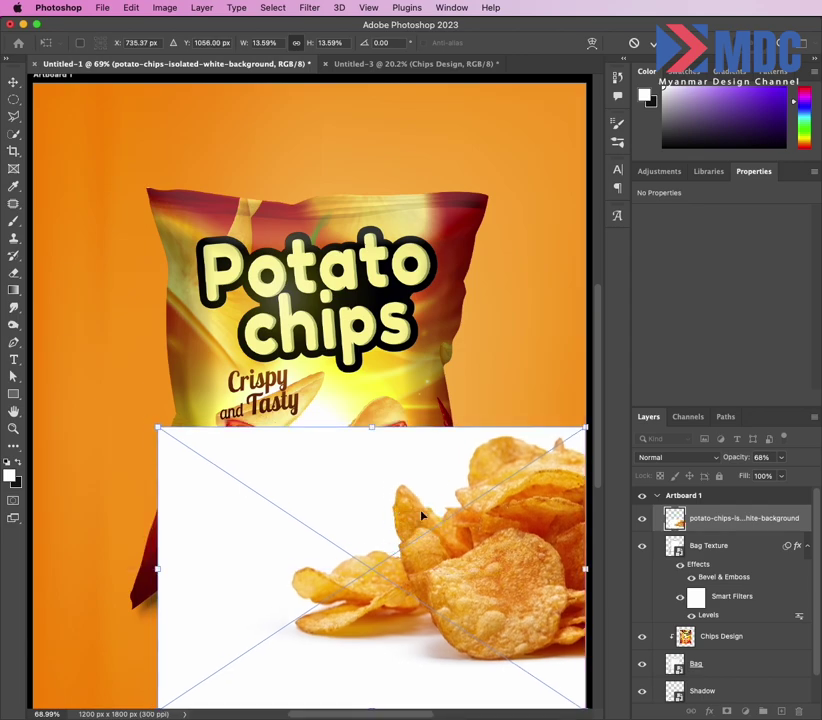
pyautogui.moveTo(154, 568); pyautogui.dragTo(194, 572)
pyautogui.moveTo(426, 556); pyautogui.dragTo(424, 566)
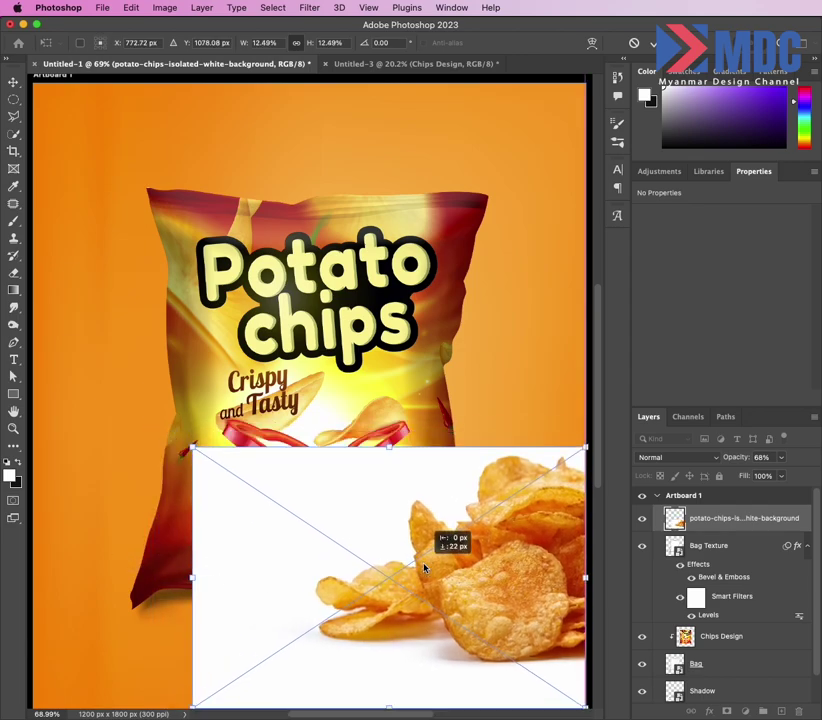
pyautogui.scroll(-5, 514, 279)
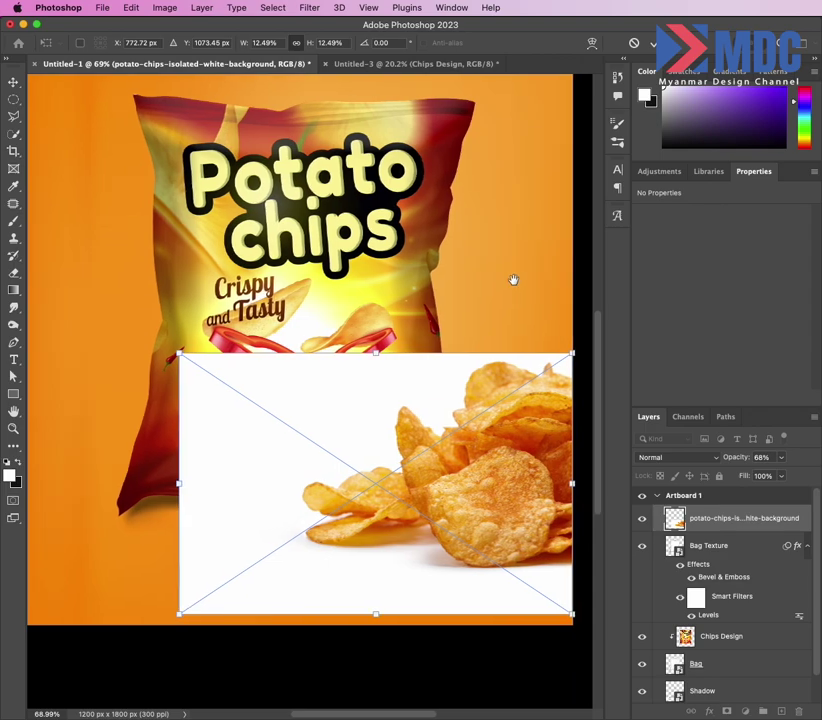
pyautogui.moveTo(458, 488); pyautogui.dragTo(459, 487)
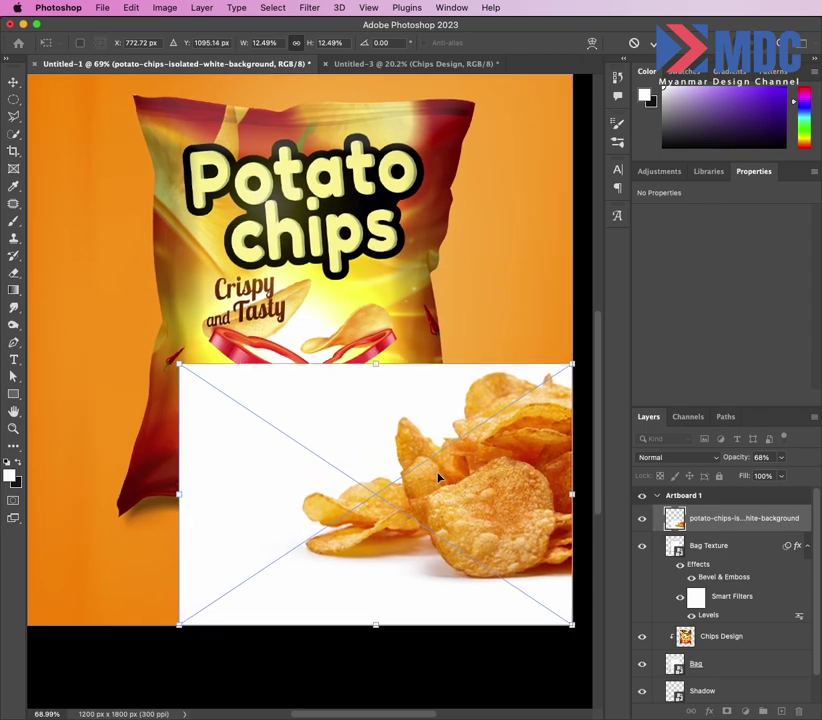
pyautogui.press('Return')
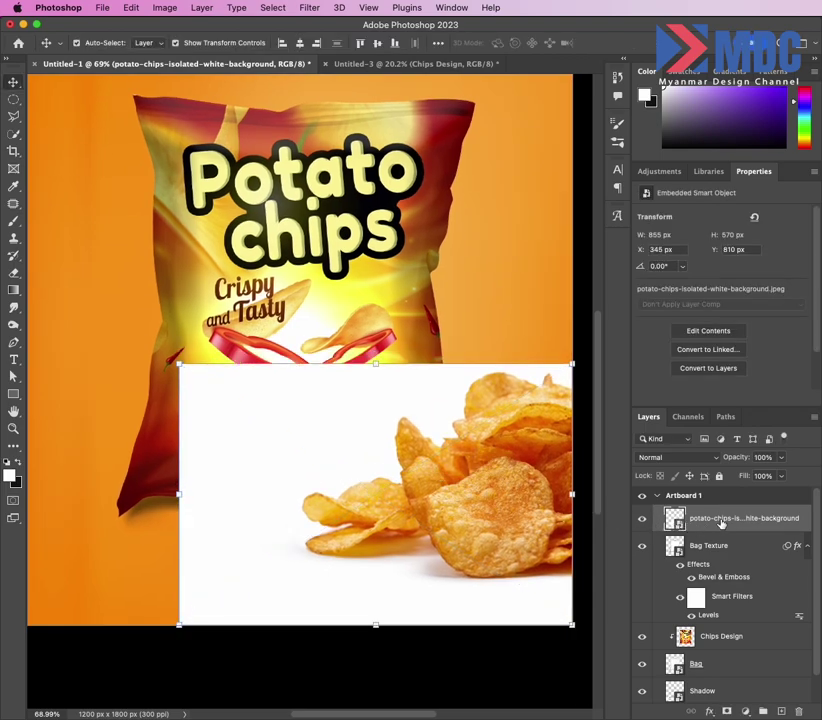
# - Create a duplicate of the potato chips photo layer stacked above the original
pyautogui.hotkey('ctrl', 'j')
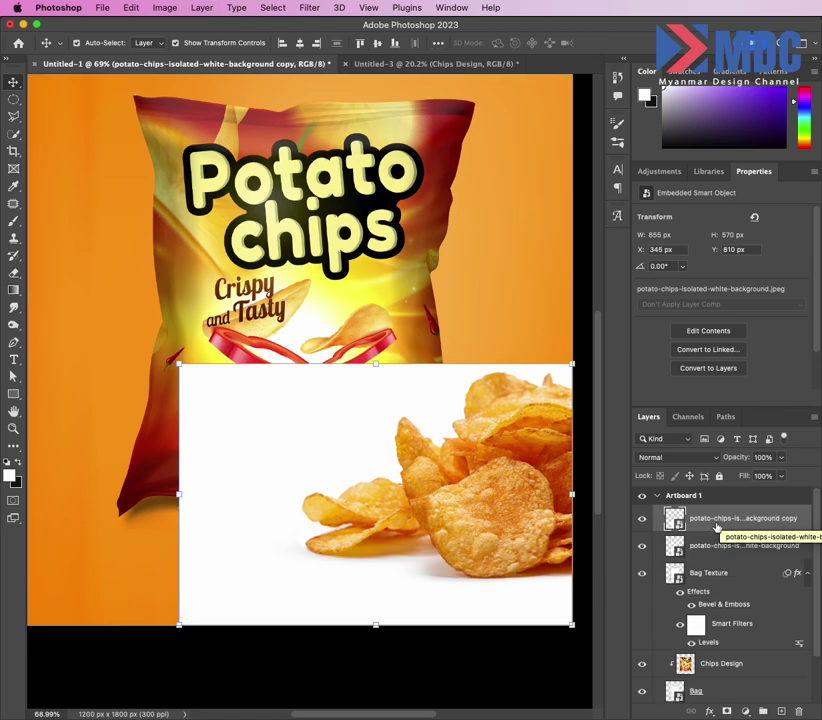
pyautogui.hotkey('ctrl', 'z')
pyautogui.moveTo(716, 527)
pyautogui.mouseDown()
pyautogui.moveTo(735, 517)
pyautogui.moveTo(751, 546)
pyautogui.moveTo(729, 553)
pyautogui.moveTo(717, 543)
pyautogui.mouseUp()
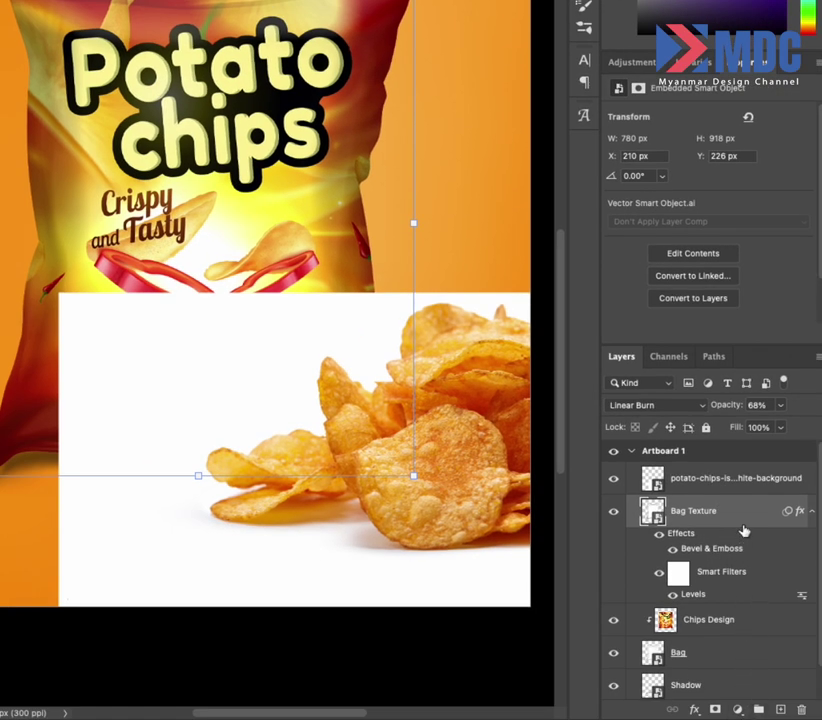
pyautogui.click(683, 477)
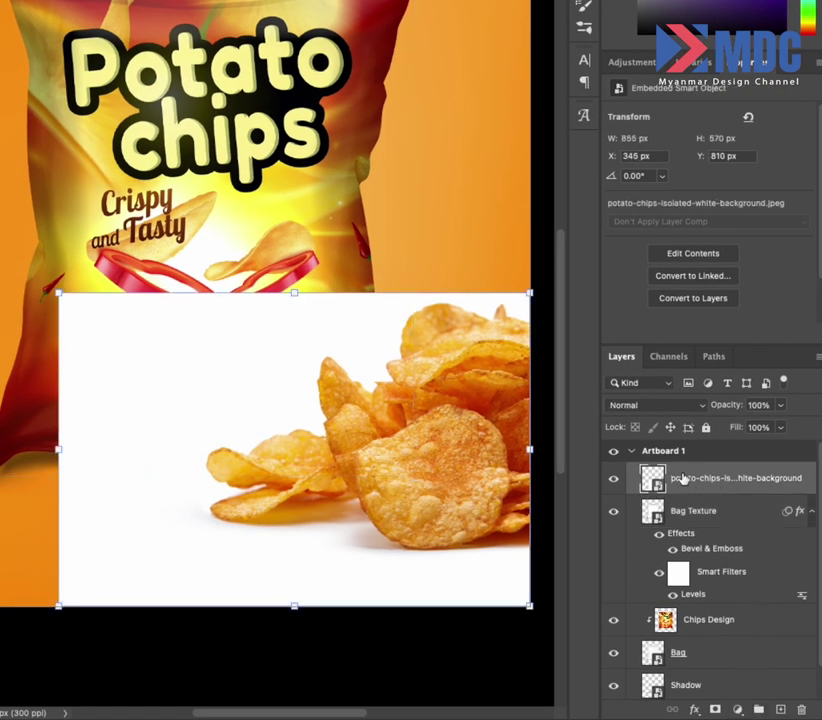
pyautogui.click(614, 479)
pyautogui.moveTo(706, 479); pyautogui.dragTo(781, 709)
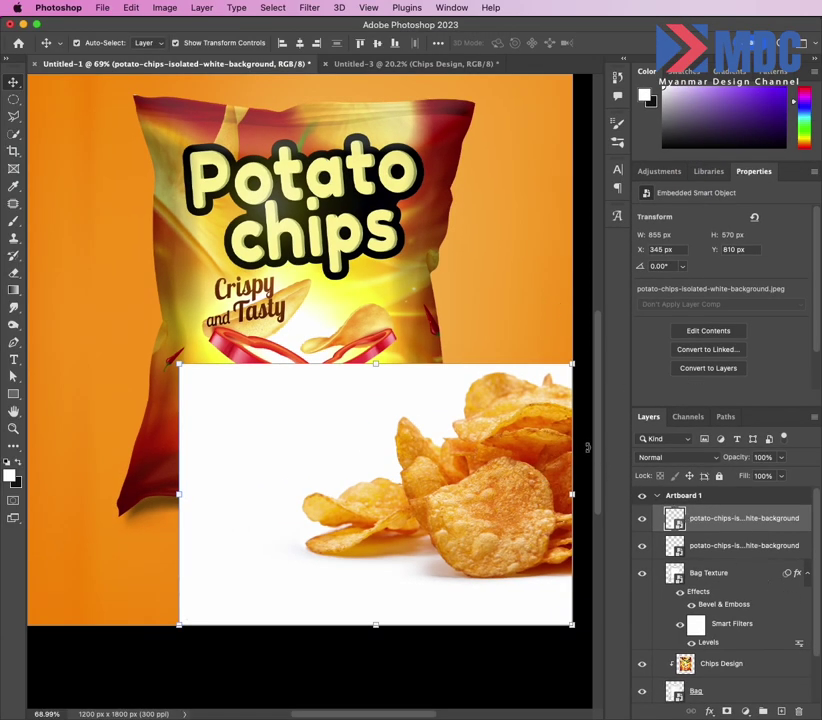
pyautogui.click(14, 133)
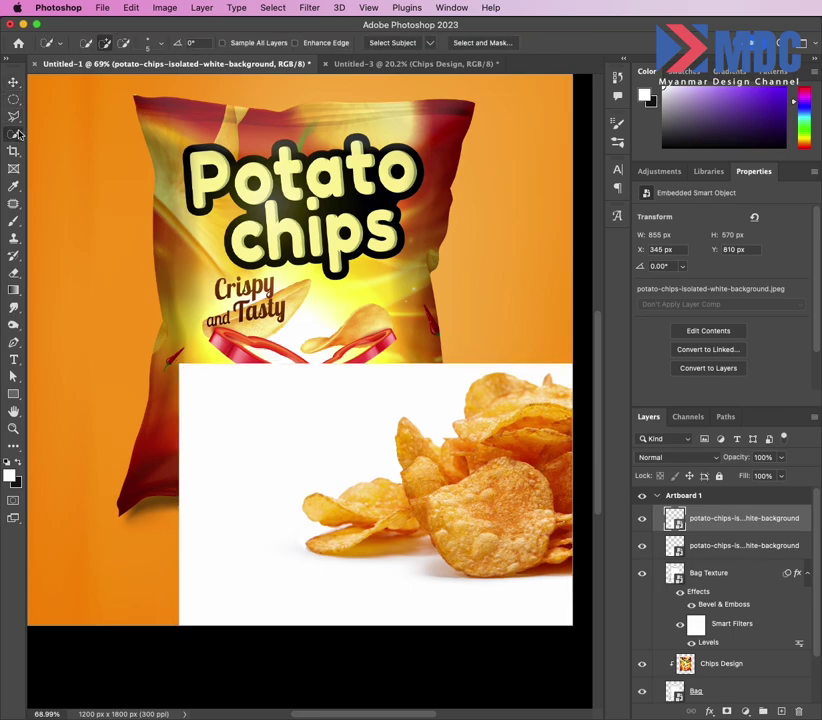
# - Select the chips with Select Subject and subtract the shadow under the left chip
pyautogui.click(393, 43)
pyautogui.press('z')
pyautogui.moveTo(430, 545)
pyautogui.mouseDown()
pyautogui.moveTo(354, 414)
pyautogui.moveTo(438, 462)
pyautogui.mouseUp()
pyautogui.press('w')
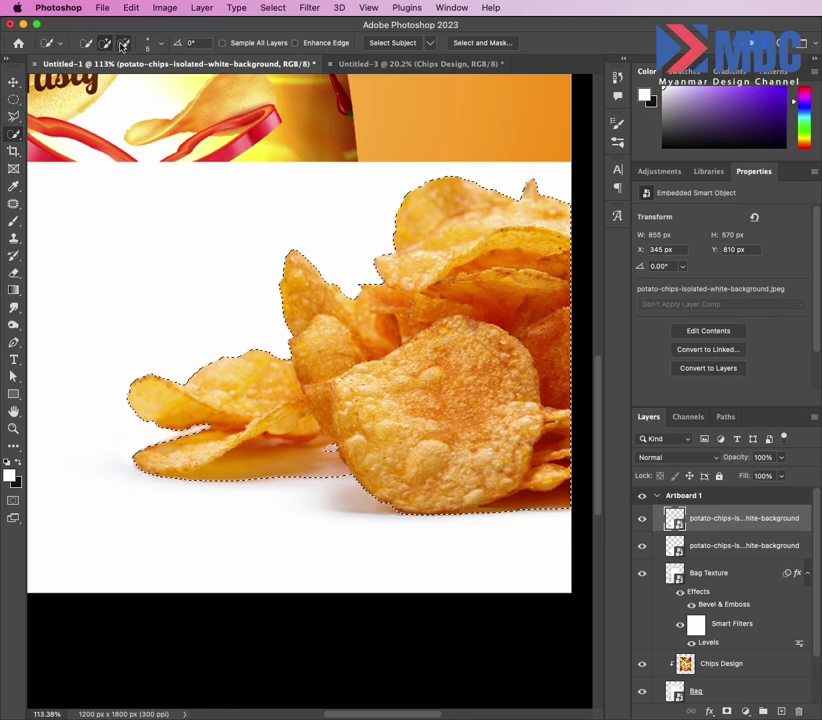
pyautogui.click(123, 43)
pyautogui.moveTo(340, 475)
pyautogui.mouseDown()
pyautogui.moveTo(258, 472)
pyautogui.moveTo(187, 484)
pyautogui.mouseUp()
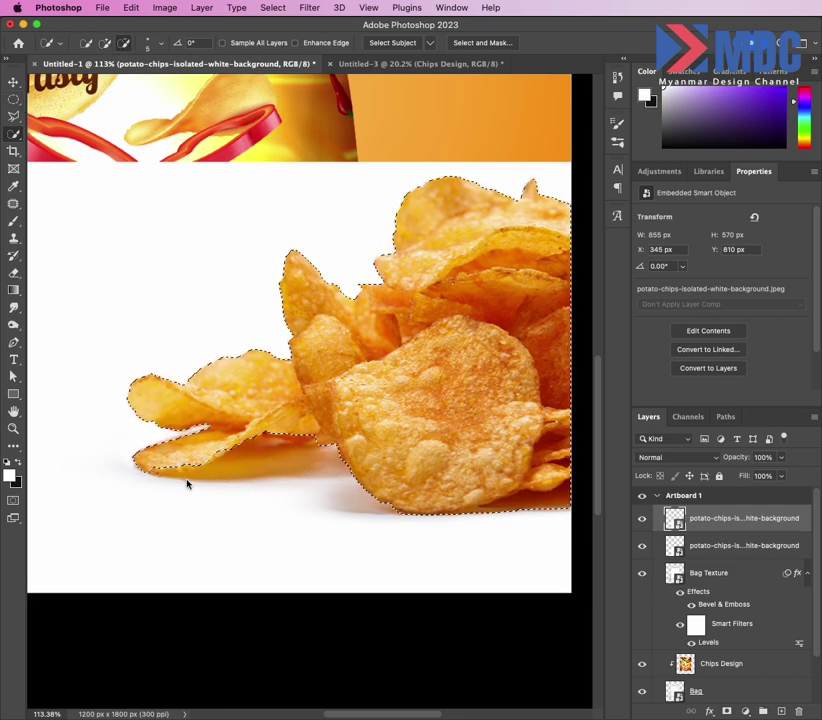
pyautogui.moveTo(187, 484); pyautogui.dragTo(165, 486)
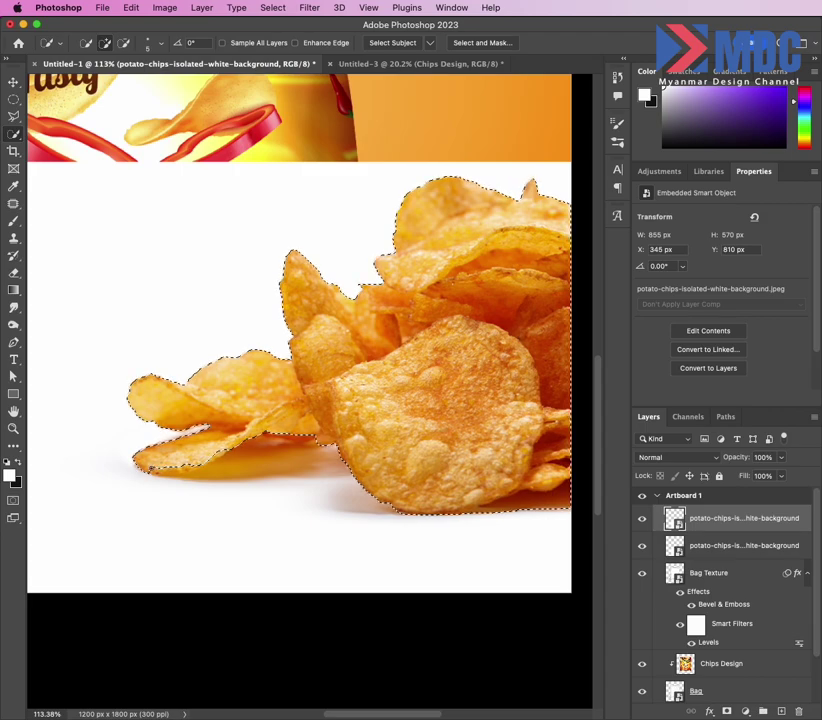
pyautogui.moveTo(150, 467); pyautogui.dragTo(212, 456)
# - Zoom in closely and clean up the selection edge along the left chip
pyautogui.press('alt')
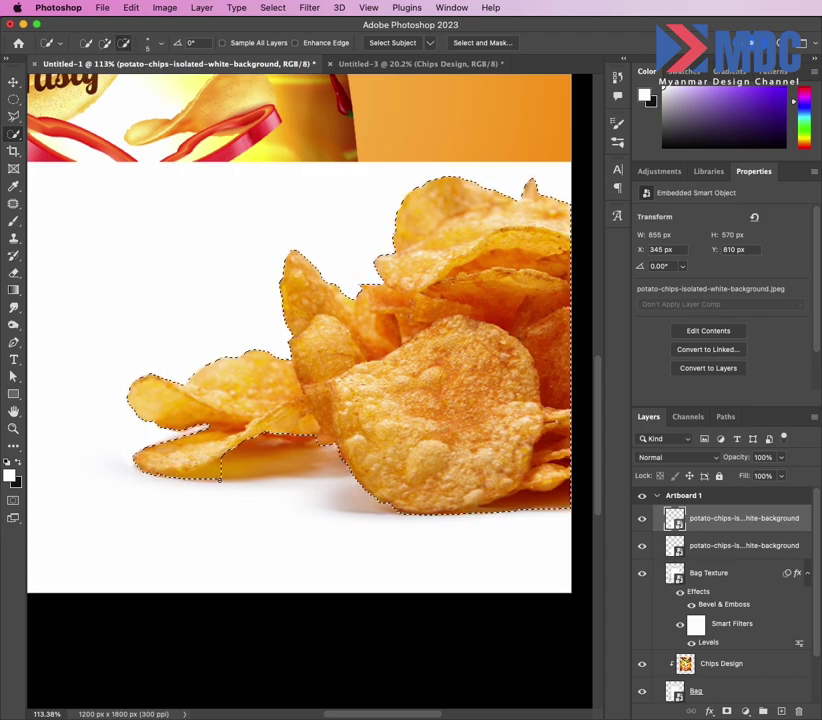
pyautogui.keyDown('alt'); pyautogui.click(215, 468); pyautogui.keyUp('alt')
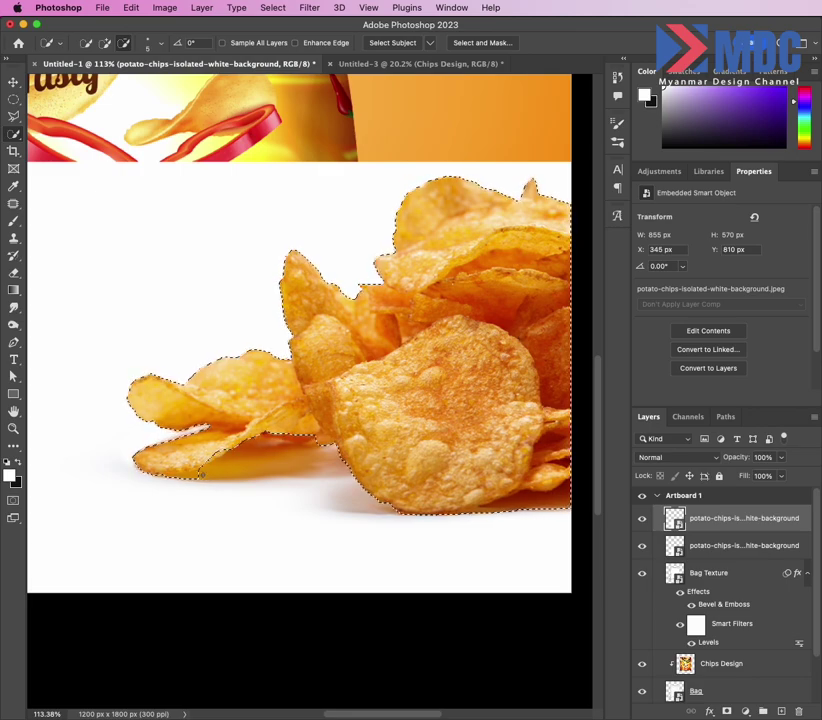
pyautogui.moveTo(168, 478); pyautogui.dragTo(185, 477)
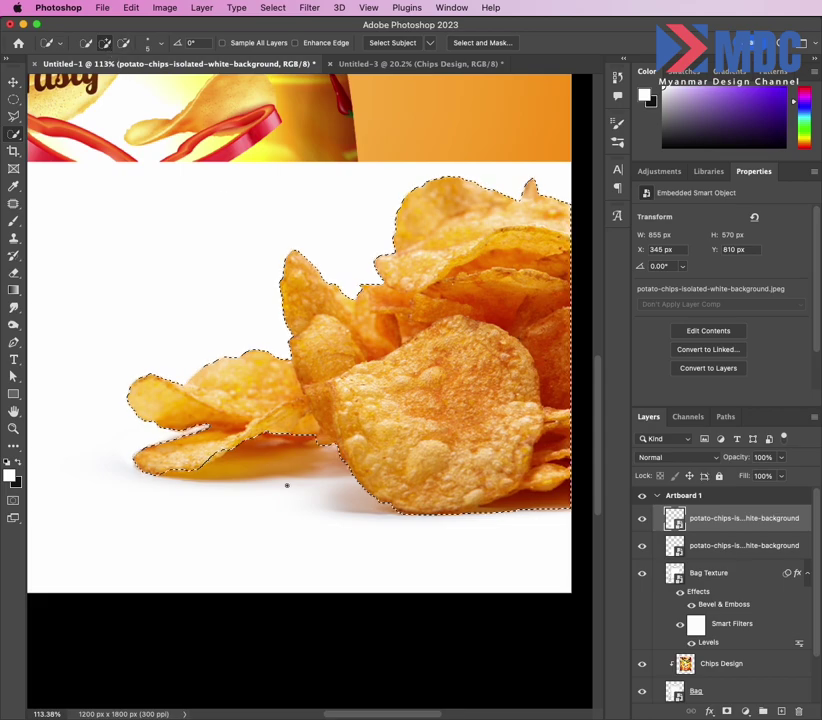
pyautogui.hotkey('ctrl', 'space')
pyautogui.moveTo(266, 435)
pyautogui.mouseDown()
pyautogui.moveTo(275, 455)
pyautogui.moveTo(355, 425)
pyautogui.moveTo(138, 477)
pyautogui.mouseUp()
pyautogui.moveTo(491, 368)
pyautogui.mouseDown()
pyautogui.moveTo(306, 400)
pyautogui.moveTo(180, 400)
pyautogui.moveTo(272, 418)
pyautogui.moveTo(367, 404)
pyautogui.mouseUp()
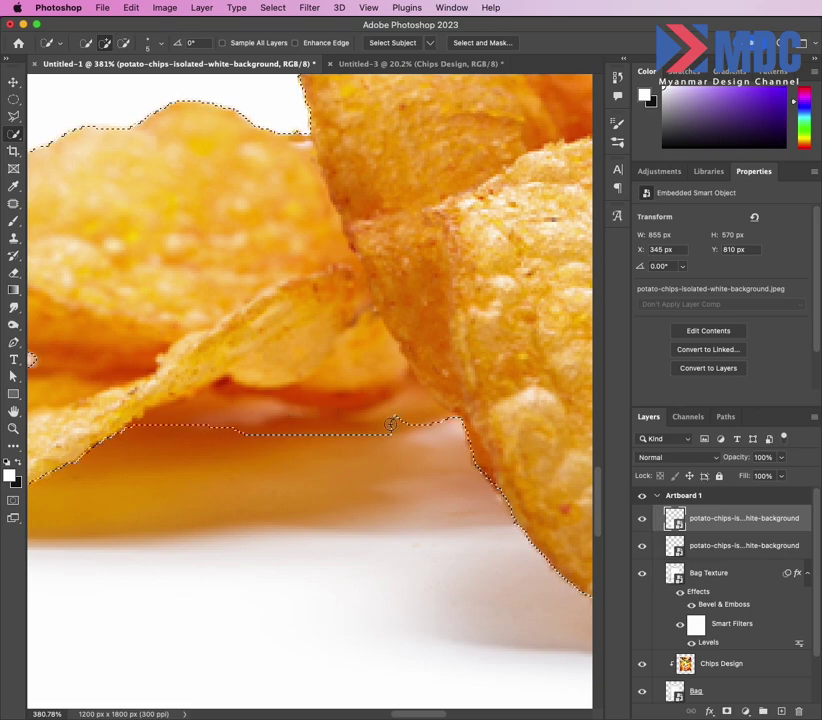
# - Subtract the dark shadow under the right chip's bottom edge from the Quick Selection
pyautogui.click(123, 43)
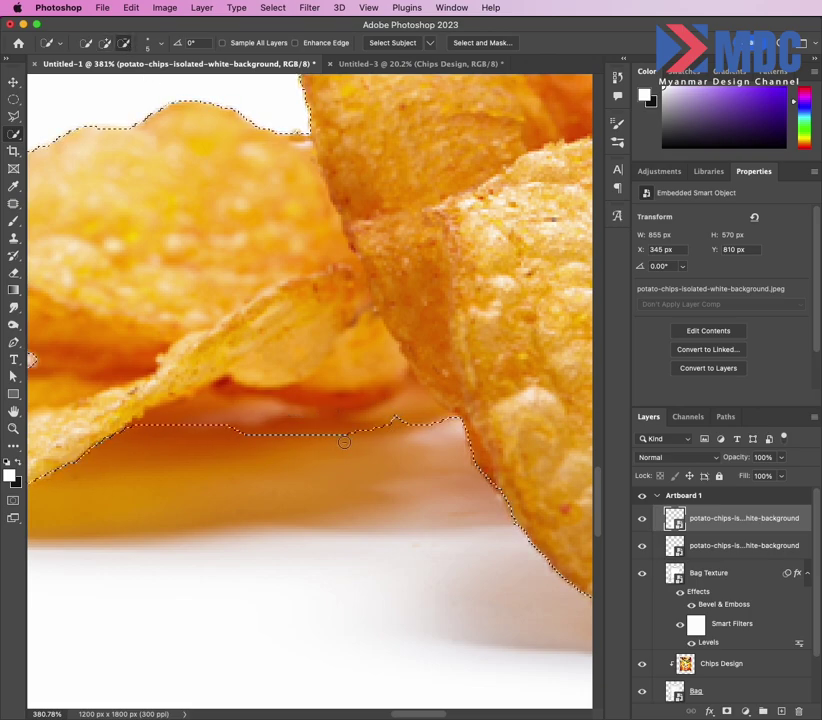
pyautogui.press('z')
pyautogui.moveTo(517, 391)
pyautogui.mouseDown()
pyautogui.moveTo(500, 410)
pyautogui.moveTo(272, 413)
pyautogui.mouseUp()
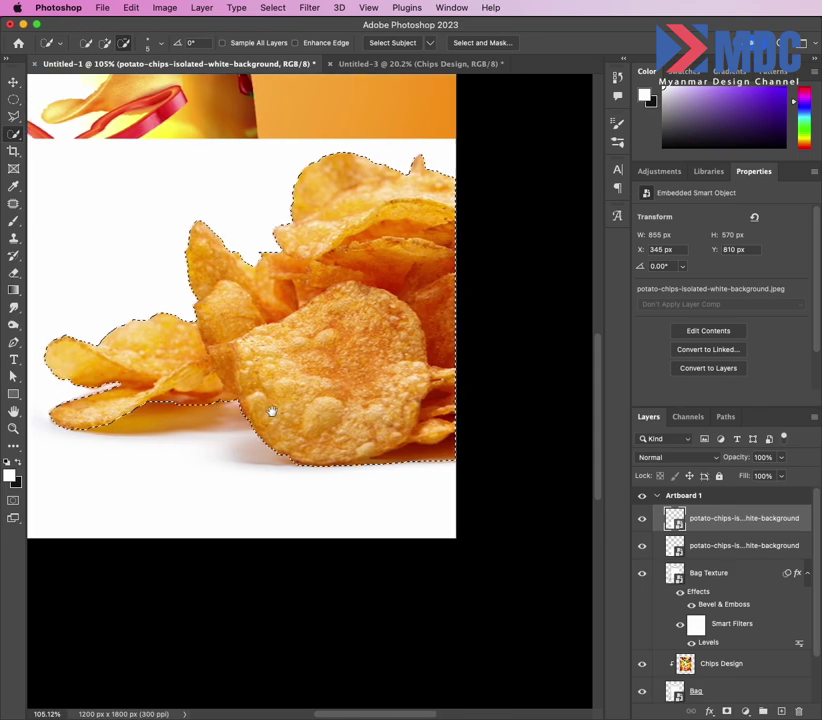
pyautogui.press('z')
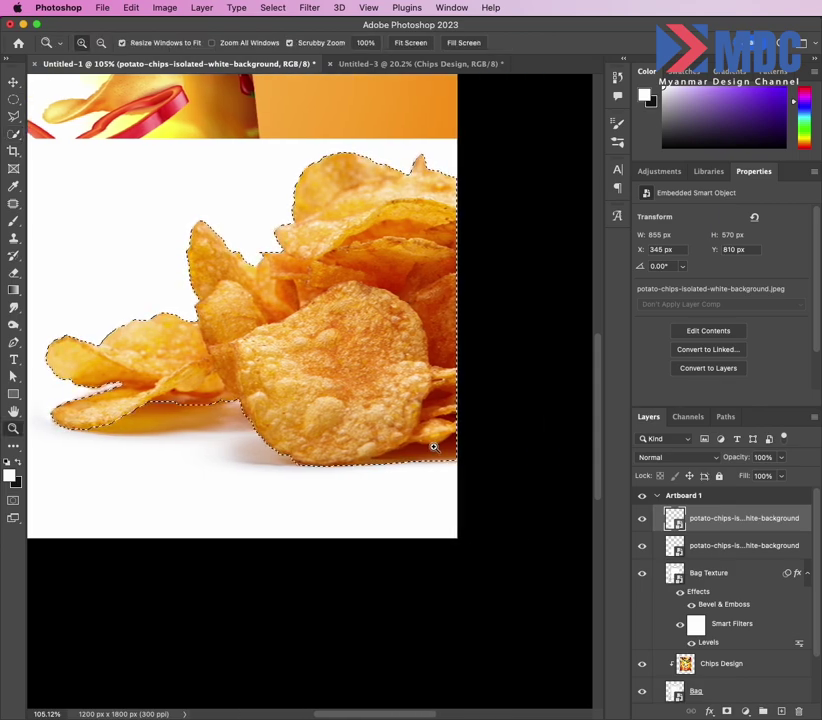
pyautogui.moveTo(433, 444); pyautogui.dragTo(501, 440)
pyautogui.click(105, 43)
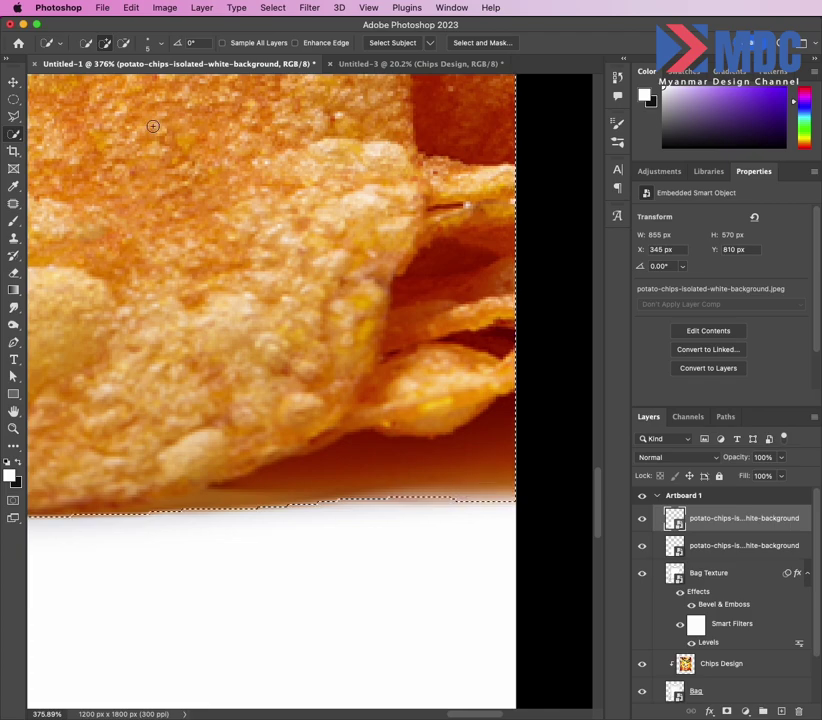
pyautogui.click(123, 43)
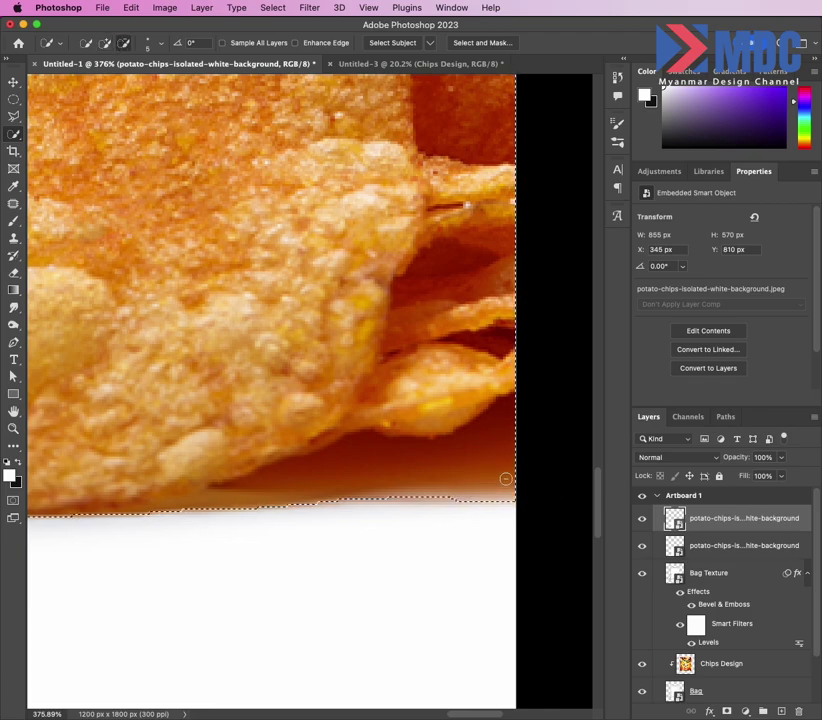
pyautogui.moveTo(506, 479)
pyautogui.mouseDown()
pyautogui.moveTo(516, 455)
pyautogui.moveTo(455, 492)
pyautogui.moveTo(480, 450)
pyautogui.moveTo(459, 494)
pyautogui.moveTo(563, 501)
pyautogui.moveTo(288, 486)
pyautogui.moveTo(218, 516)
pyautogui.moveTo(250, 516)
pyautogui.moveTo(196, 492)
pyautogui.moveTo(169, 510)
pyautogui.moveTo(94, 527)
pyautogui.mouseUp()
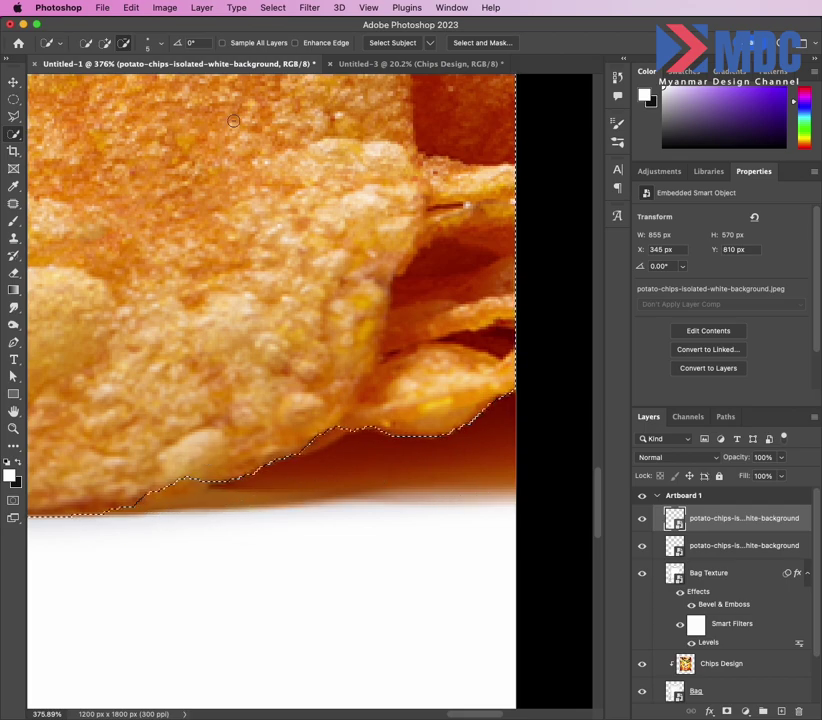
# - Extend the selection back down to the chip's edge, then zoom out to the whole chips photo
pyautogui.press('alt')
pyautogui.moveTo(134, 489)
pyautogui.mouseDown()
pyautogui.moveTo(196, 481)
pyautogui.moveTo(367, 418)
pyautogui.mouseUp()
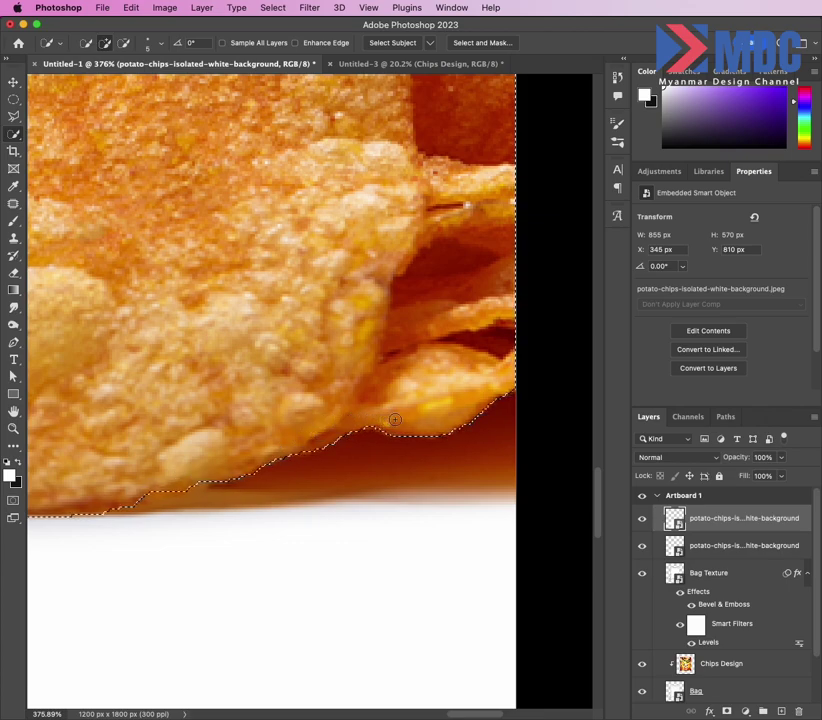
pyautogui.press('z')
pyautogui.keyDown('alt'); pyautogui.click(229, 378); pyautogui.keyUp('alt')
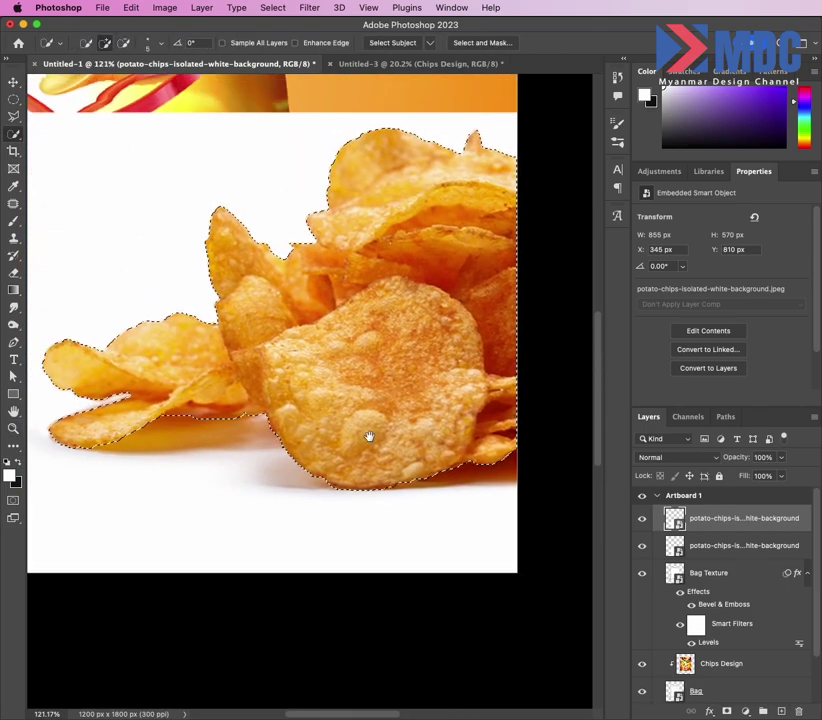
pyautogui.moveTo(229, 378); pyautogui.dragTo(336, 420)
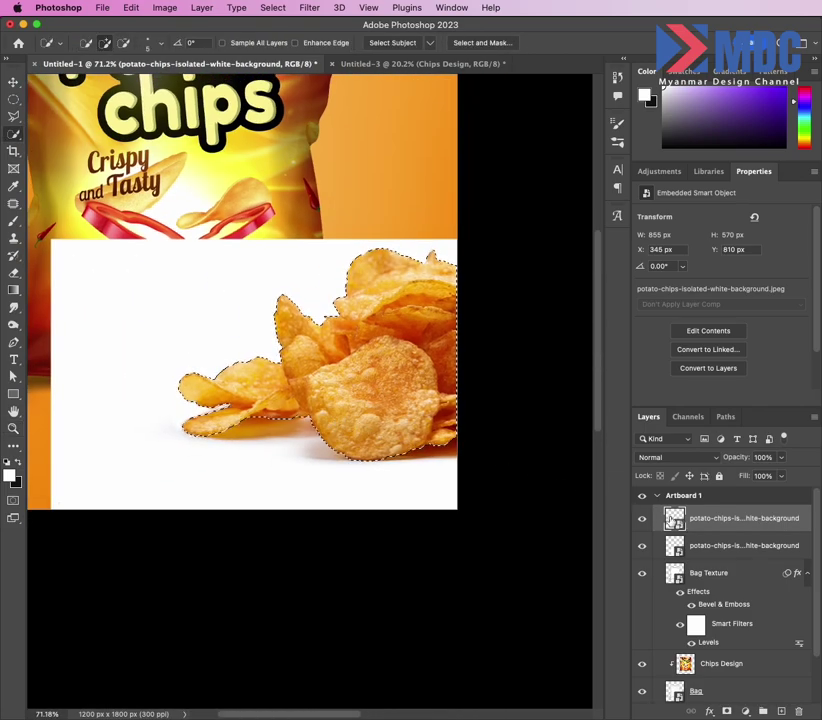
# - Mask the top chips copy to the chips selection, then select the lower chips copy
pyautogui.click(727, 711)
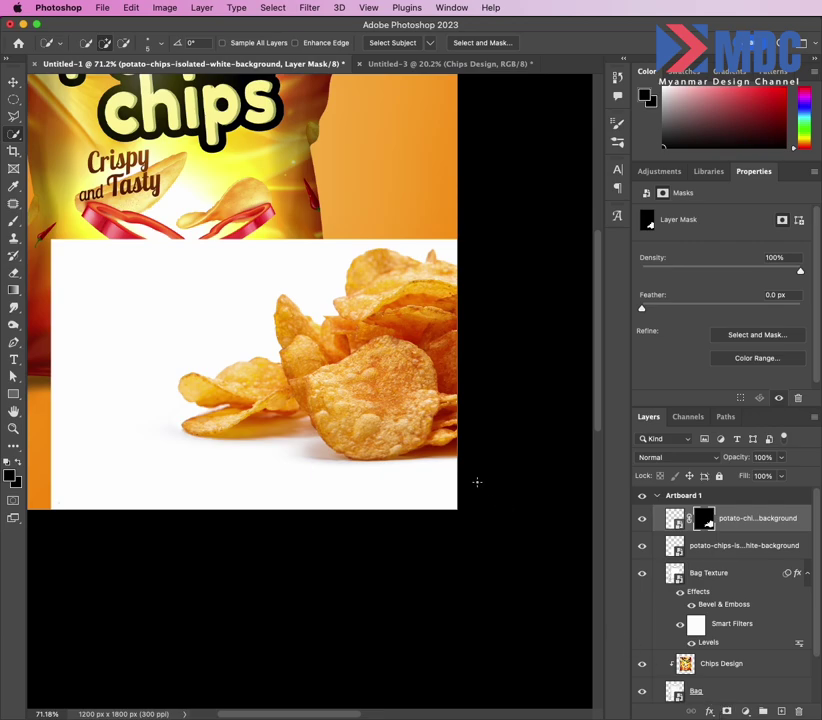
pyautogui.press('super+i')
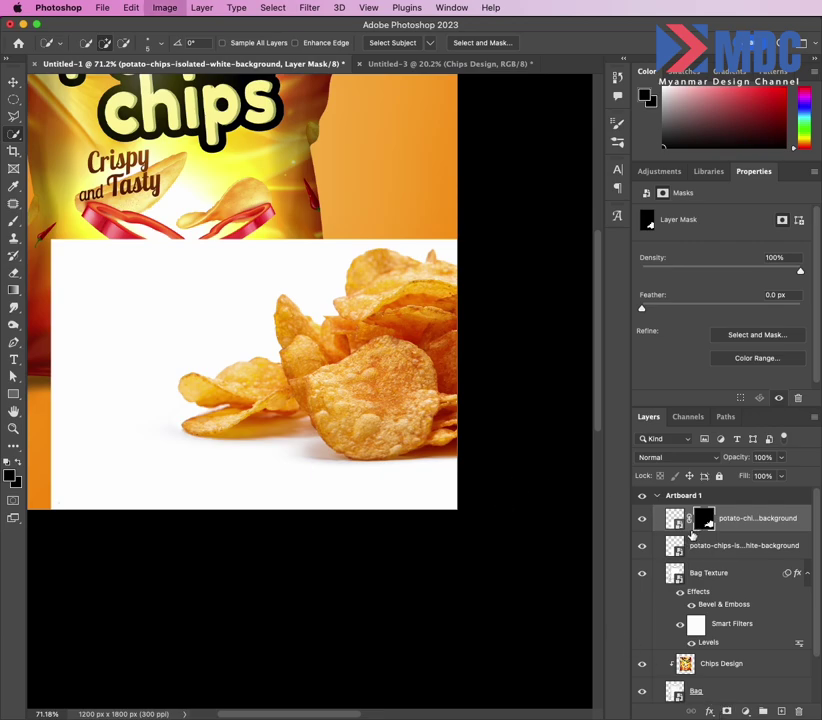
pyautogui.click(643, 547)
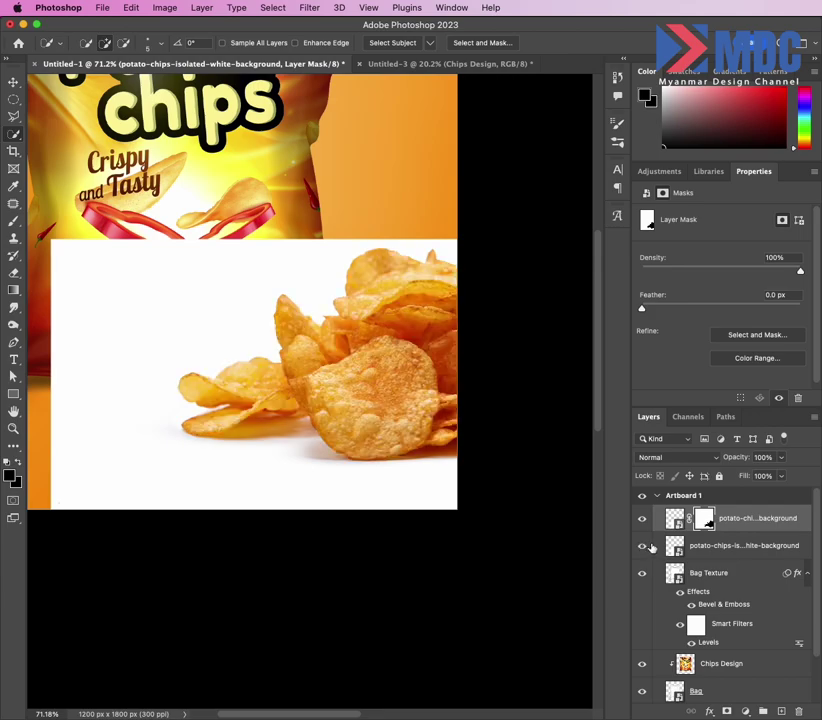
pyautogui.press('super+i')
pyautogui.click(714, 550)
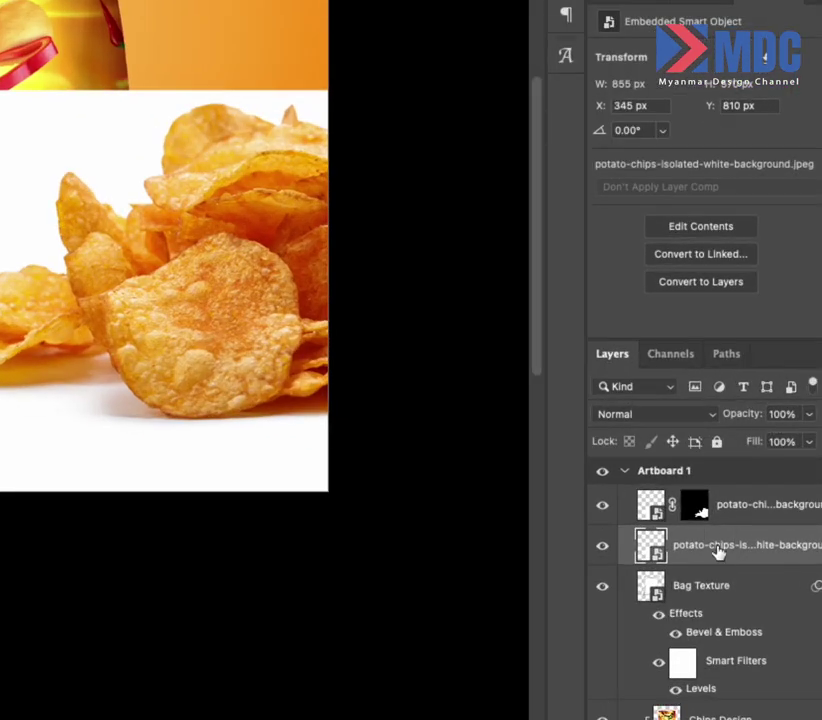
pyautogui.click(641, 415)
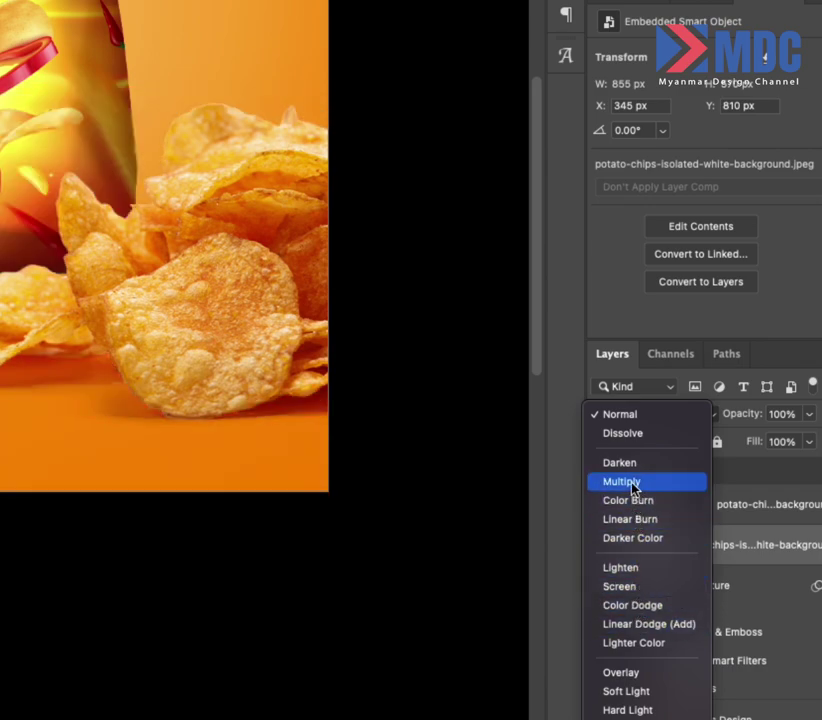
# - Set the lower chips copy to Multiply blending and review the whole artboard
pyautogui.click(631, 483)
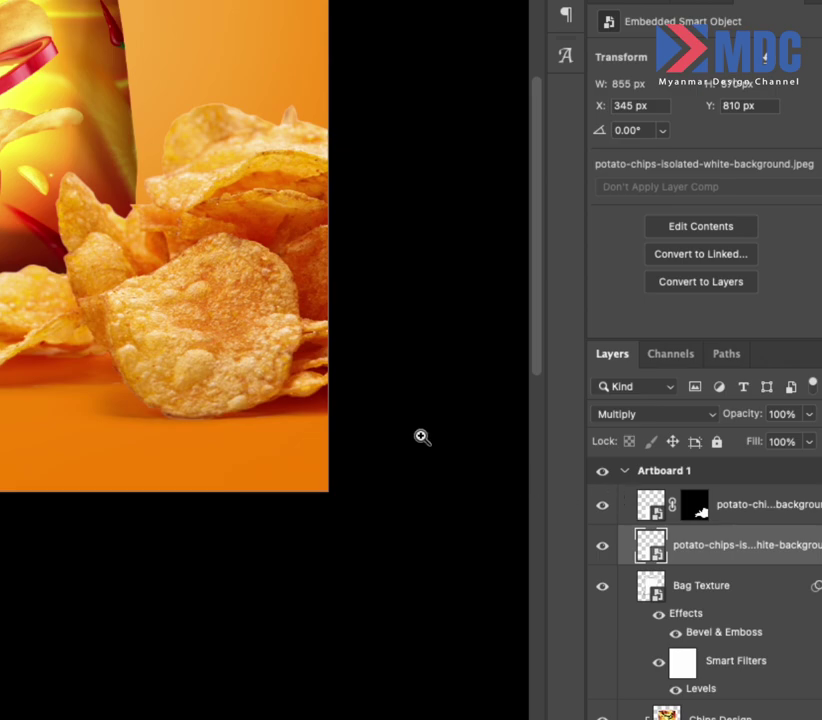
pyautogui.moveTo(420, 437)
pyautogui.mouseDown()
pyautogui.moveTo(378, 441)
pyautogui.moveTo(290, 419)
pyautogui.mouseUp()
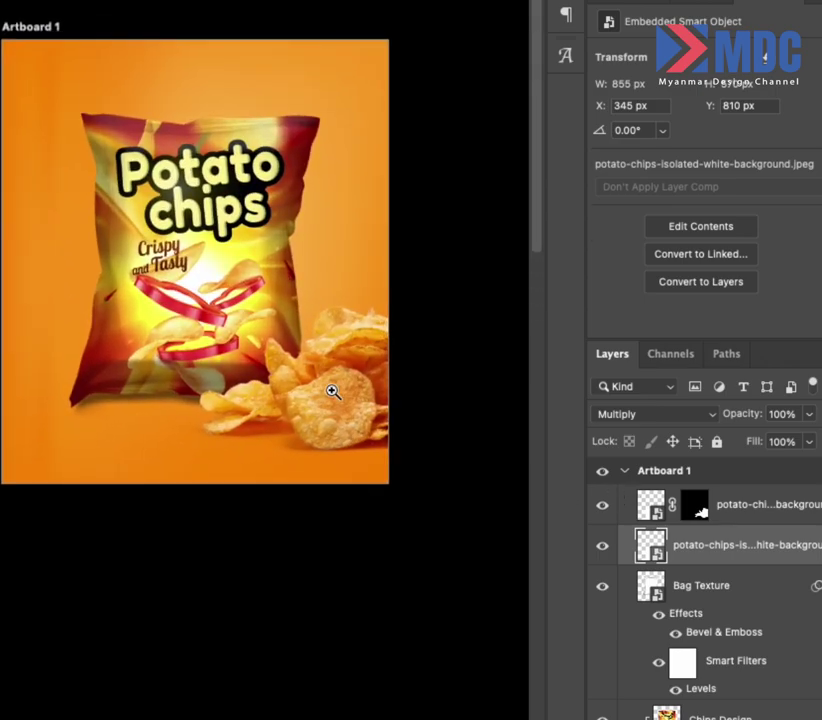
pyautogui.moveTo(443, 383); pyautogui.dragTo(123, 147)
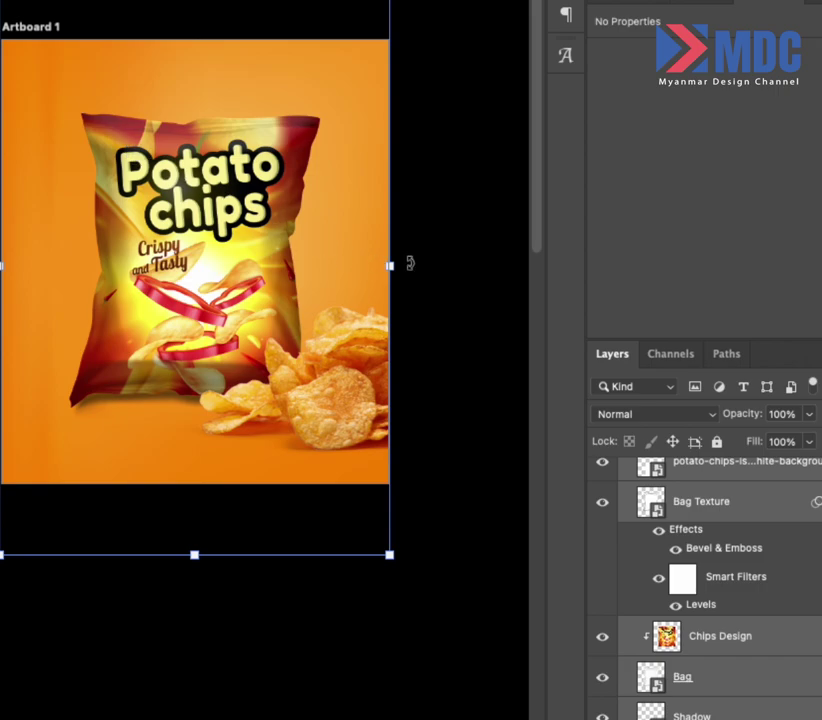
pyautogui.hotkey('ctrl', '+')
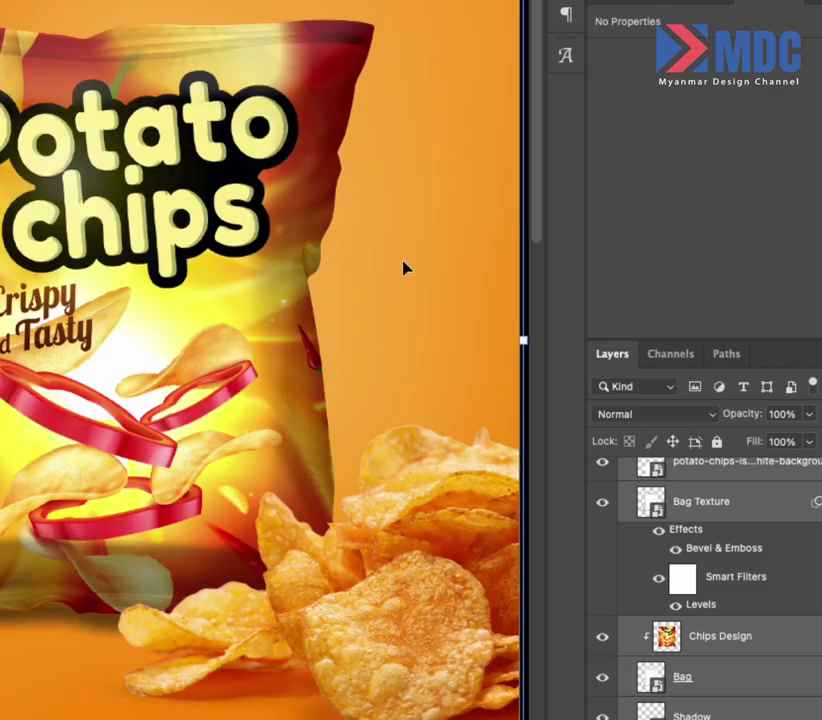
pyautogui.moveTo(390, 268); pyautogui.dragTo(321, 288)
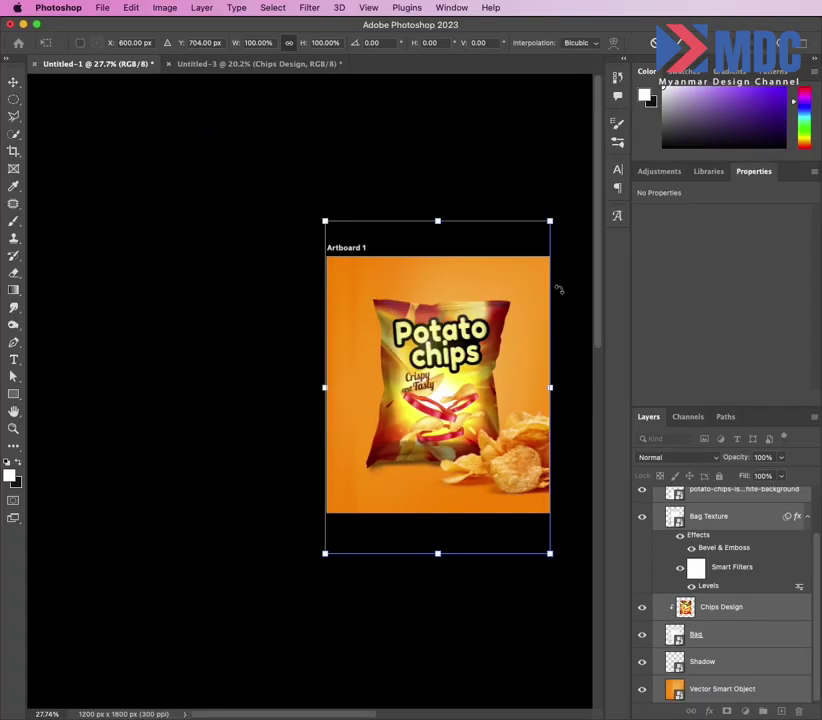
# - Fit the artboard to the window and select the Vector Smart Object background layer
pyautogui.click(14, 84)
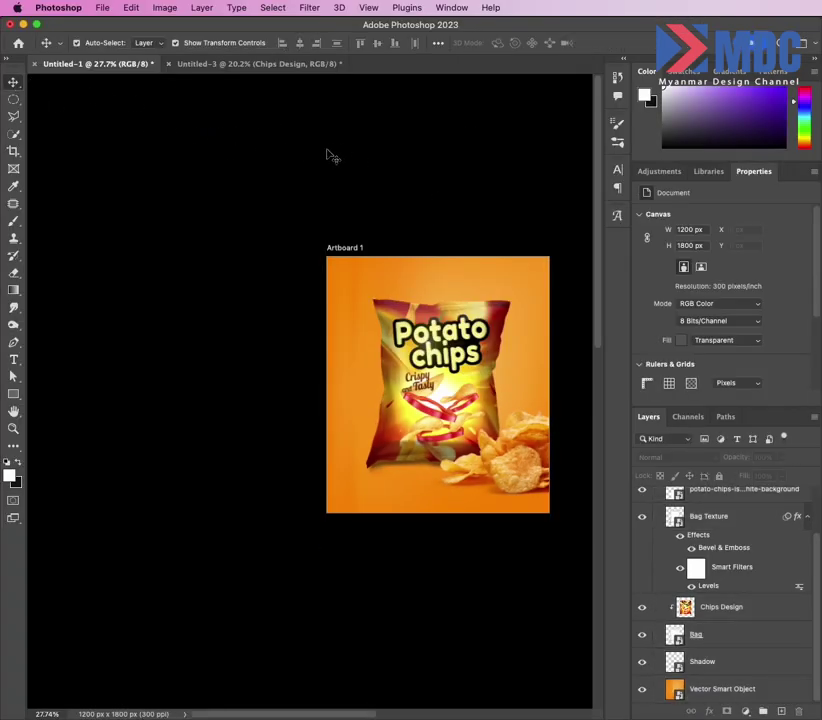
pyautogui.hotkey('ctrl', '0')
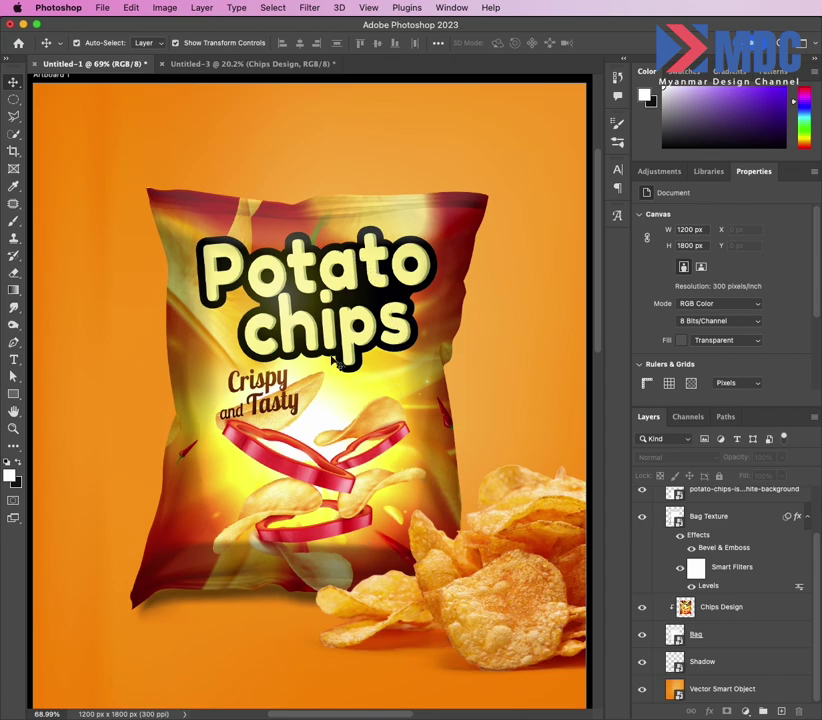
pyautogui.click(713, 689)
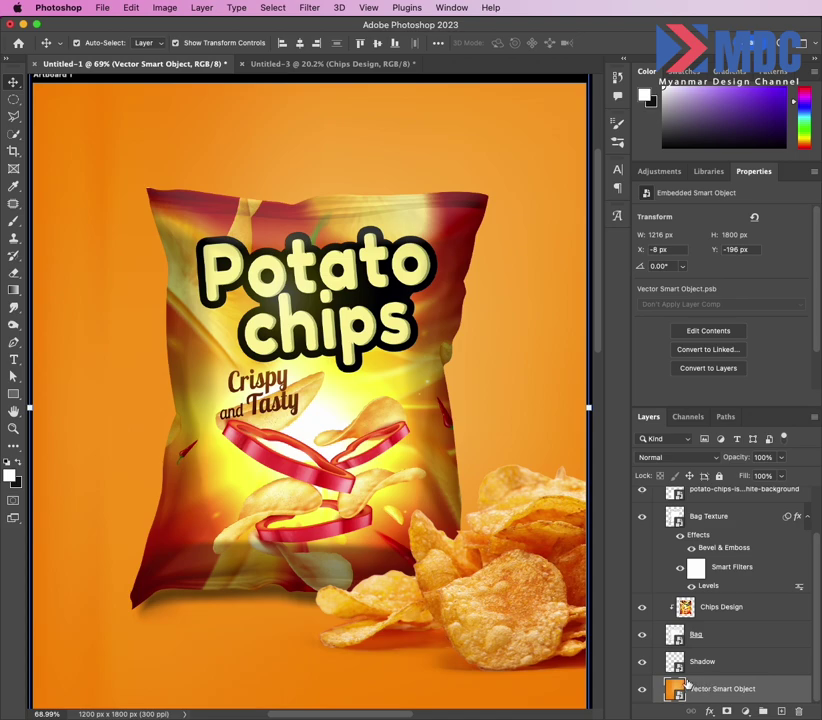
pyautogui.click(688, 417)
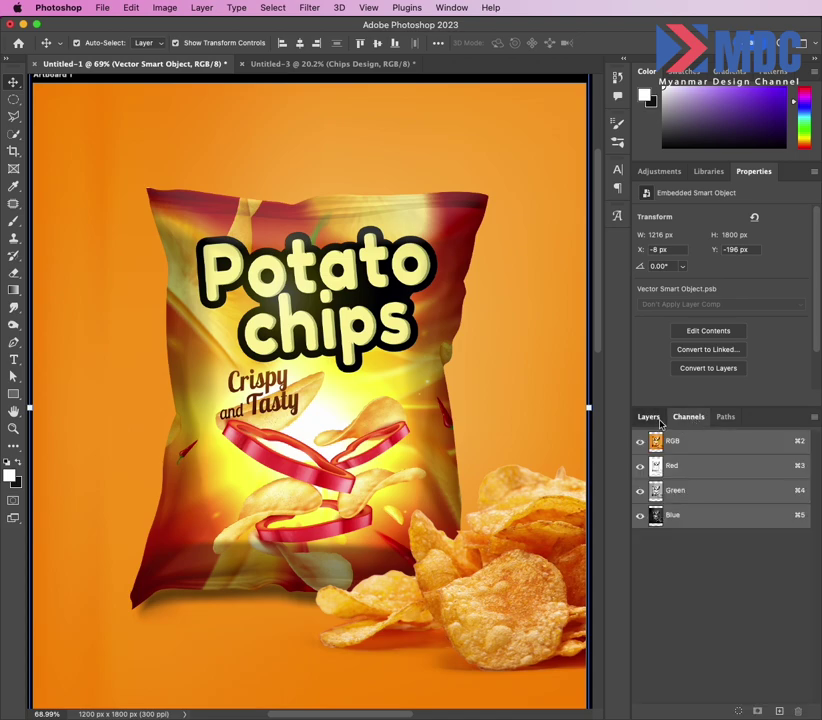
pyautogui.click(649, 417)
# - Bring the light-rays layer from Chips Design into the mockup and select it
pyautogui.click(281, 64)
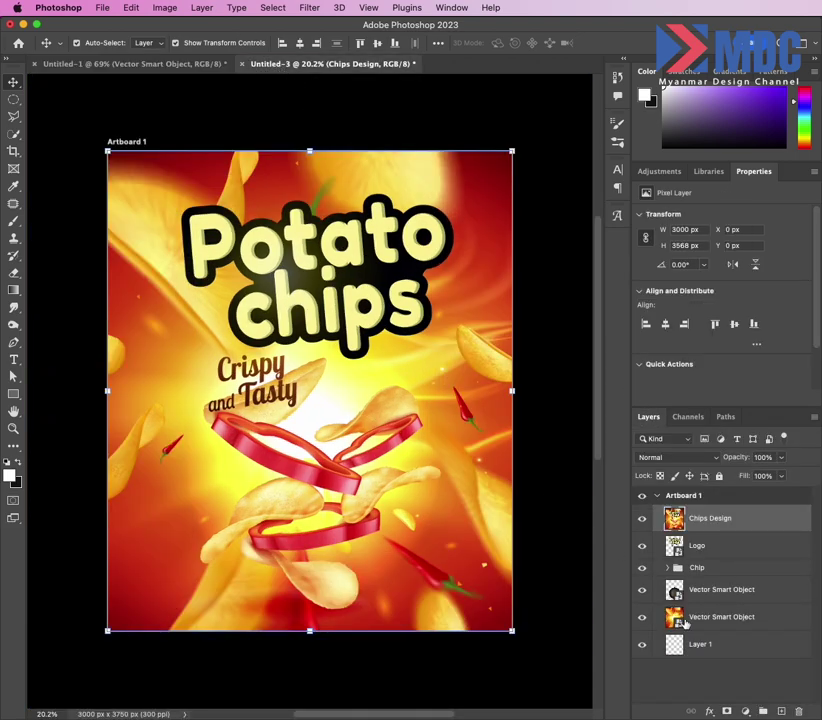
pyautogui.click(700, 546)
pyautogui.click(720, 589)
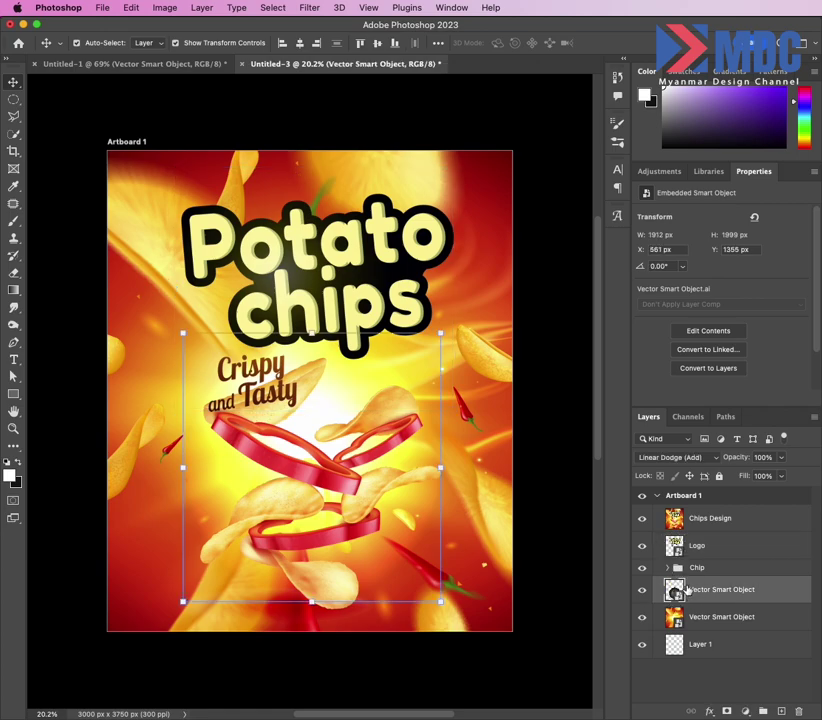
pyautogui.hotkey('ctrl', 'Tab')
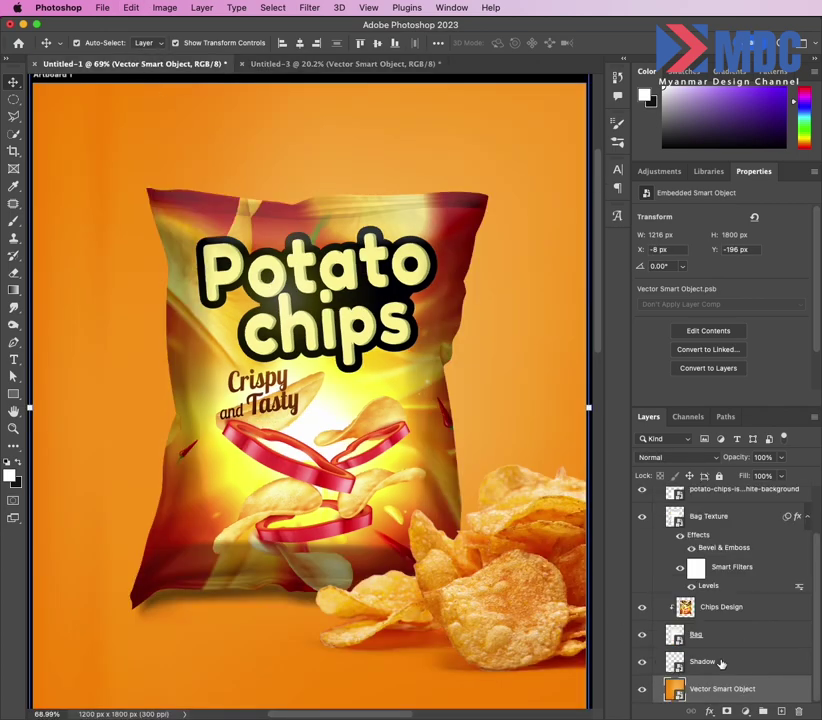
pyautogui.click(722, 637)
pyautogui.click(716, 663)
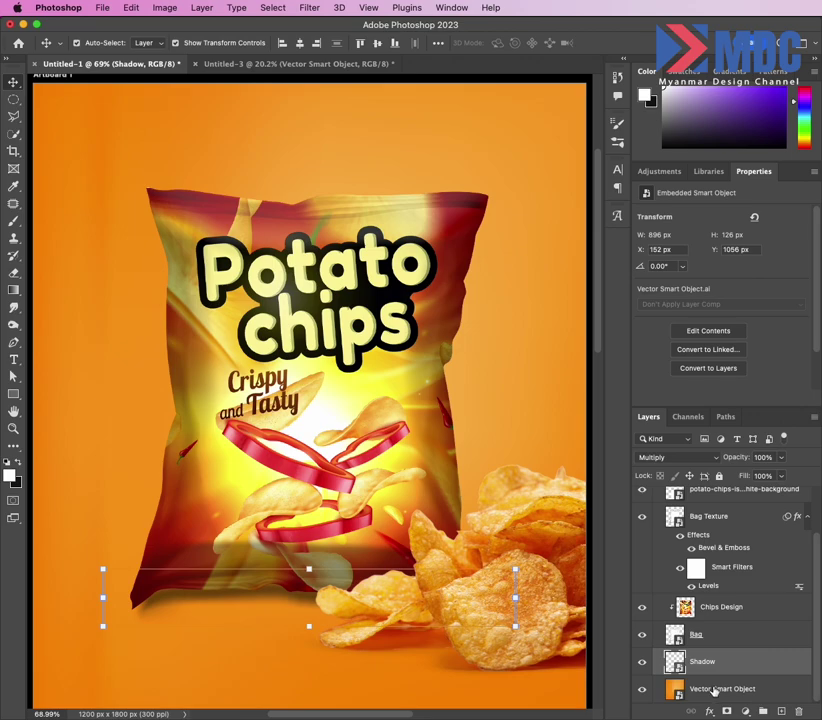
pyautogui.click(714, 690)
# - Move the light rays up and to the left and apply the transform
pyautogui.hotkey('ctrl', 't')
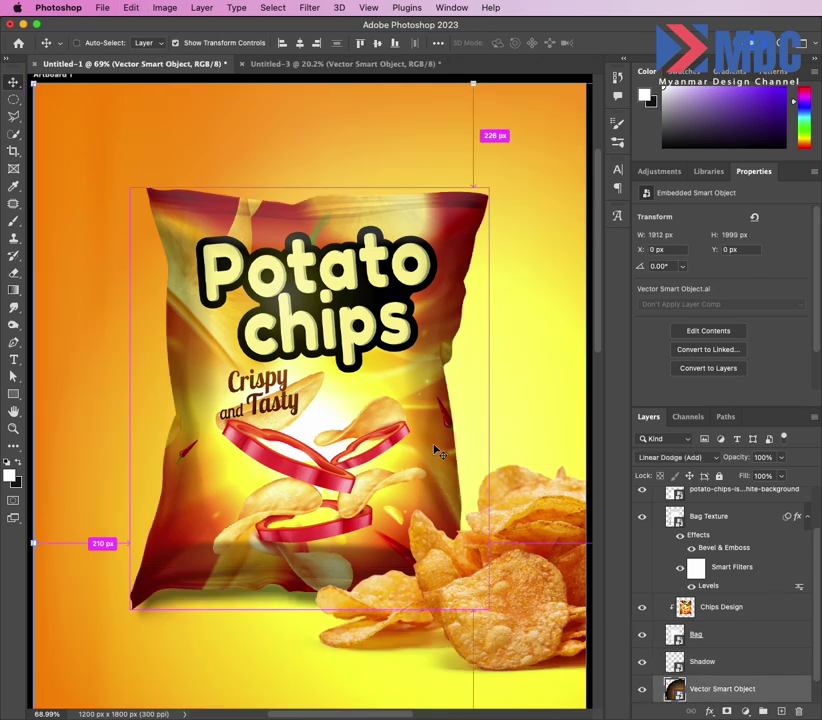
pyautogui.moveTo(500, 428); pyautogui.dragTo(370, 320)
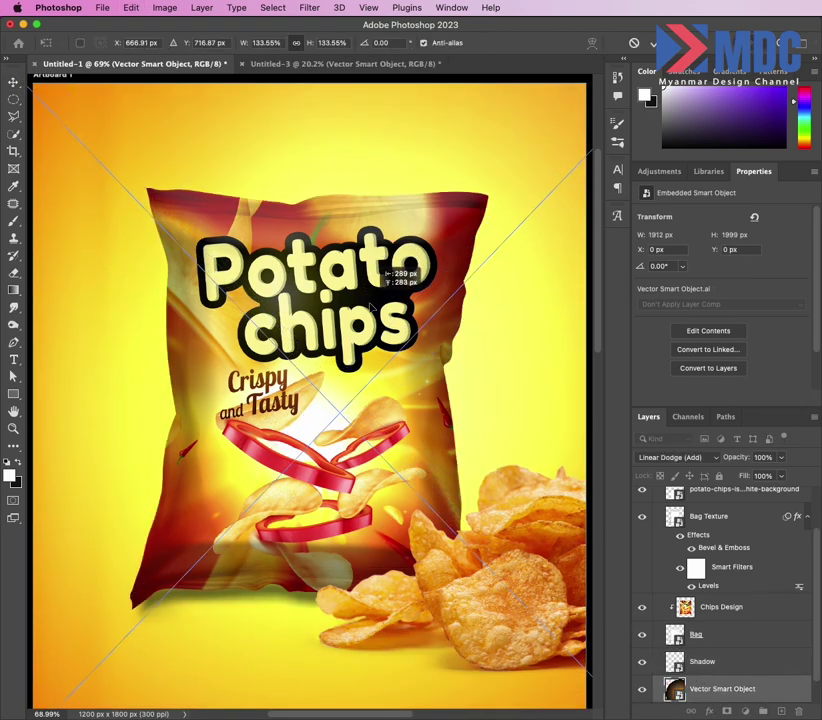
pyautogui.hotkey('ctrl', '0')
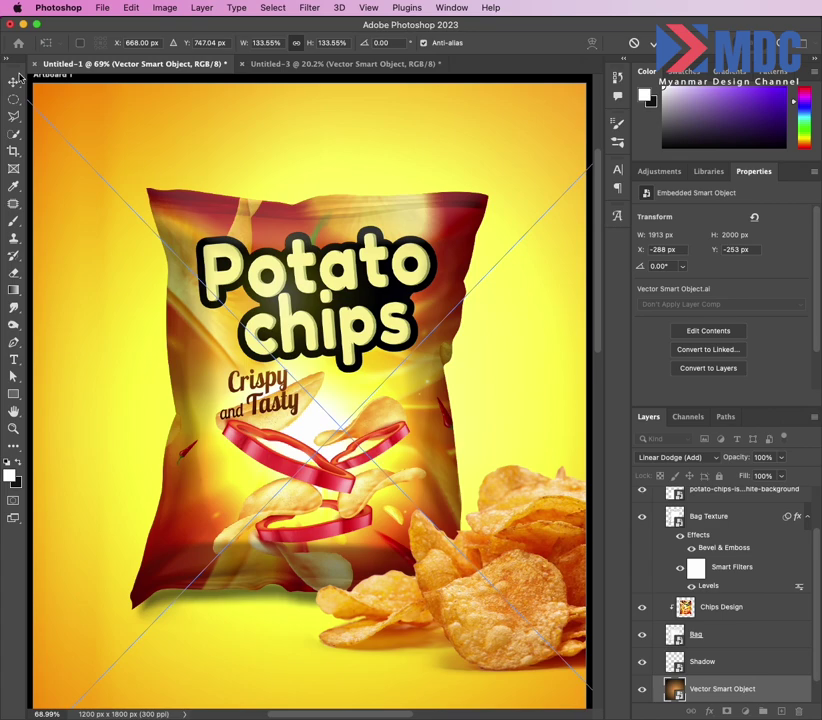
pyautogui.press('Return')
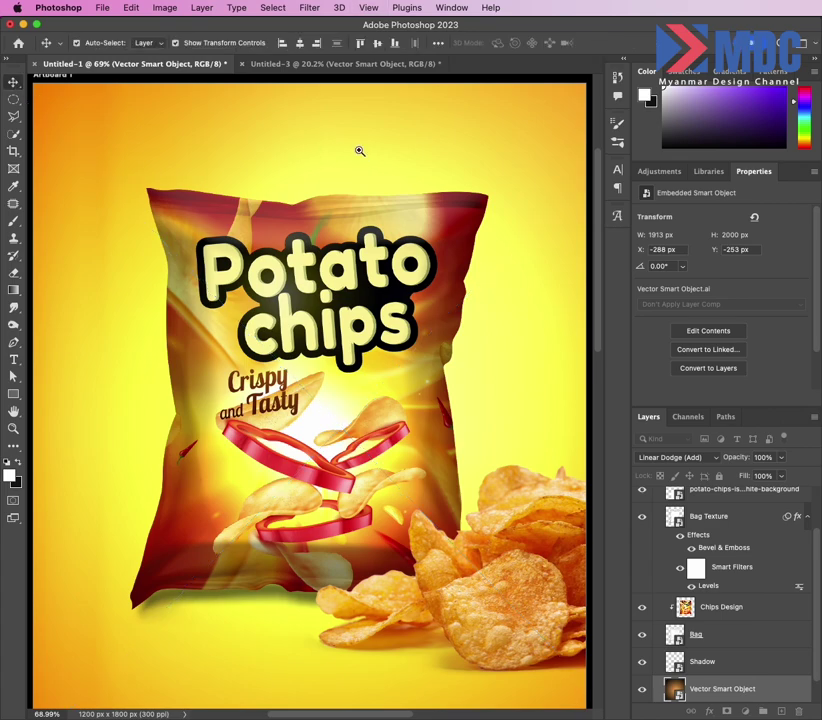
pyautogui.scroll(-5, 360, 155)
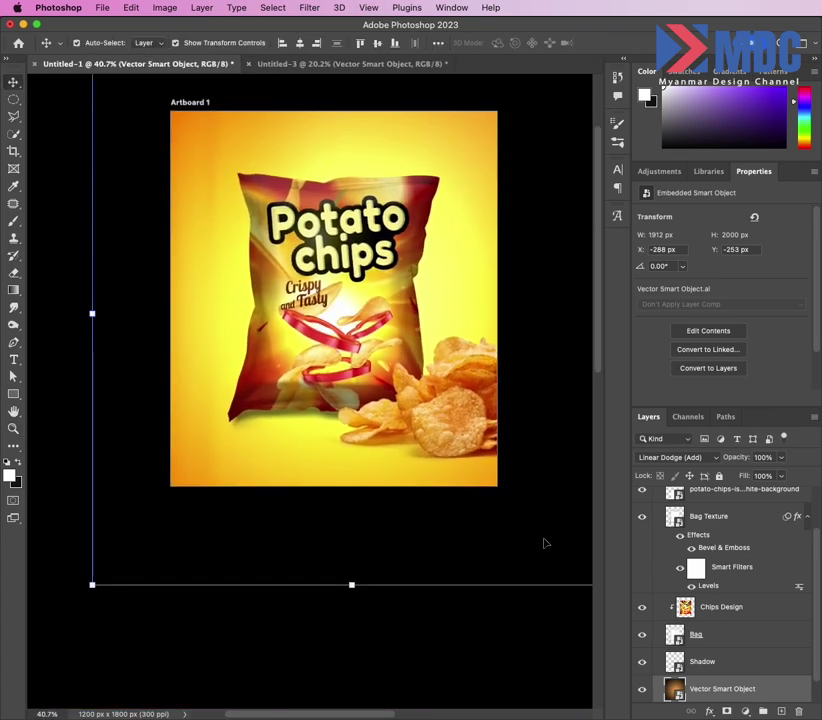
# - Rescale and widen the light rays to cover the whole artboard, then deselect
pyautogui.hotkey('ctrl', 't')
pyautogui.moveTo(351, 584); pyautogui.dragTo(352, 397)
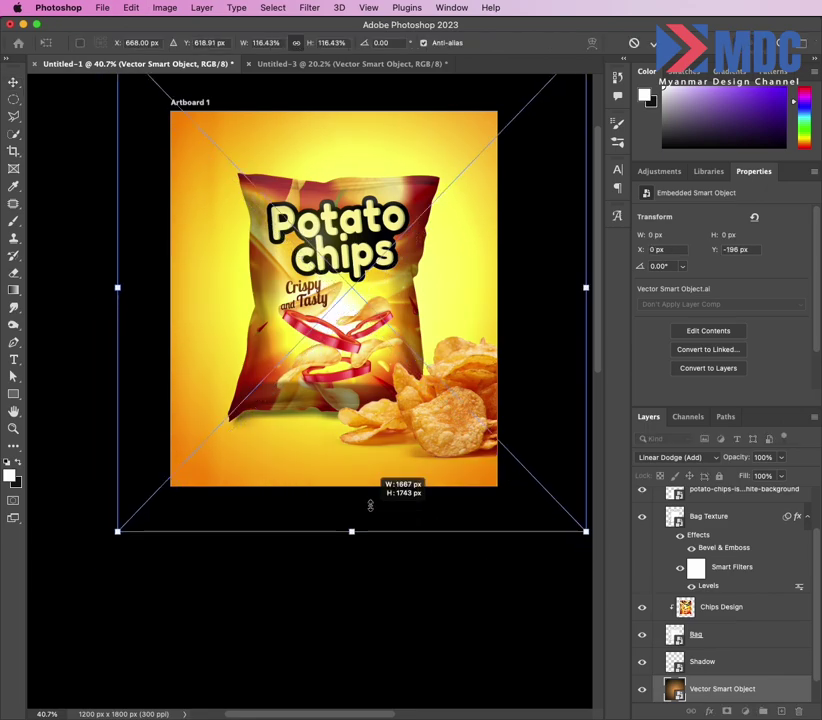
pyautogui.moveTo(433, 259); pyautogui.dragTo(444, 281)
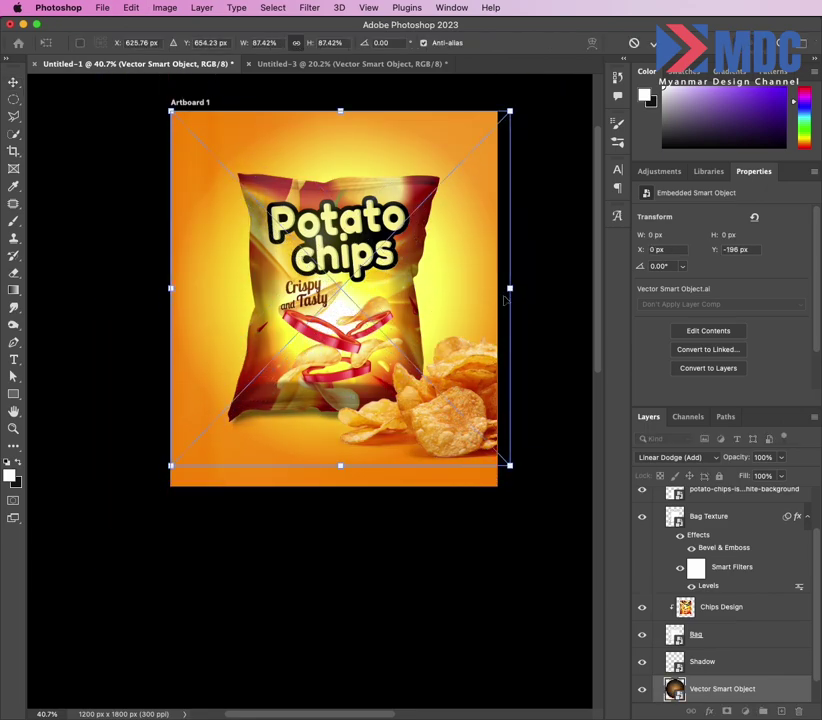
pyautogui.moveTo(508, 292)
pyautogui.mouseDown()
pyautogui.moveTo(574, 289)
pyautogui.moveTo(459, 288)
pyautogui.mouseUp()
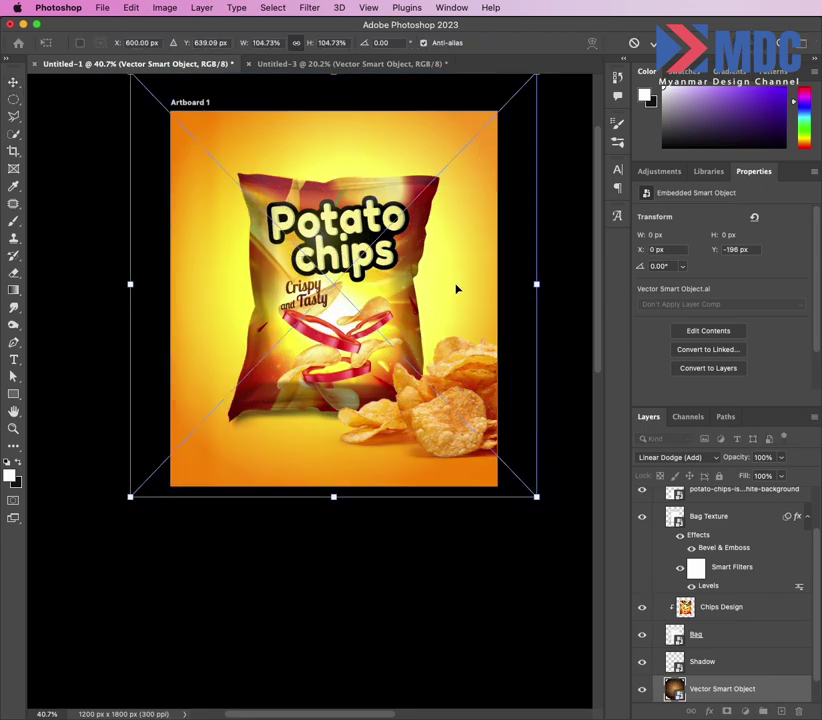
pyautogui.press('Return')
pyautogui.click(566, 308)
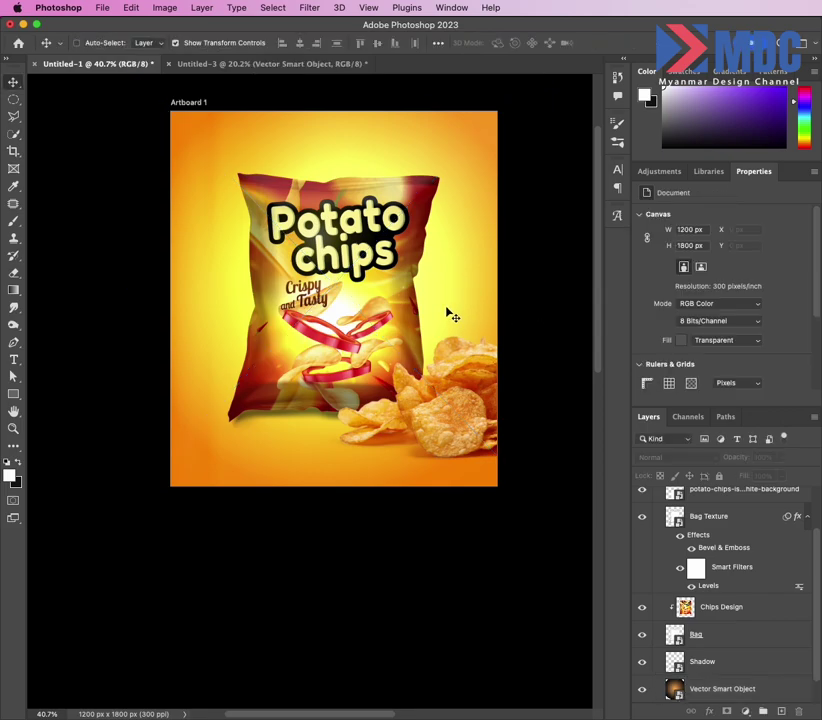
pyautogui.scroll(3, 450, 315)
# - Retune Bag Texture's Levels filter to input 39/1.44/225 and output black 176
pyautogui.click(393, 362)
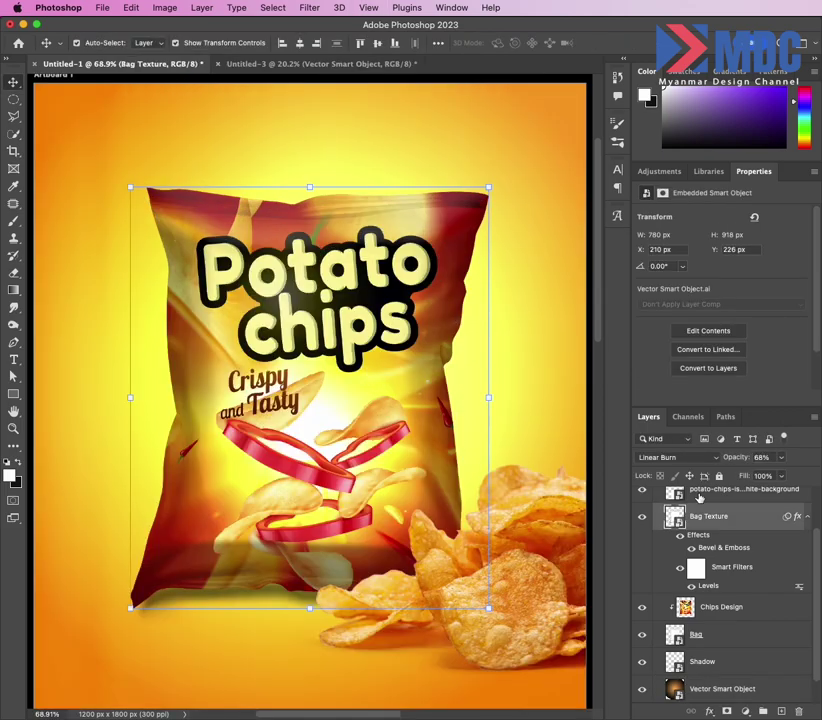
pyautogui.click(699, 497)
pyautogui.click(717, 597)
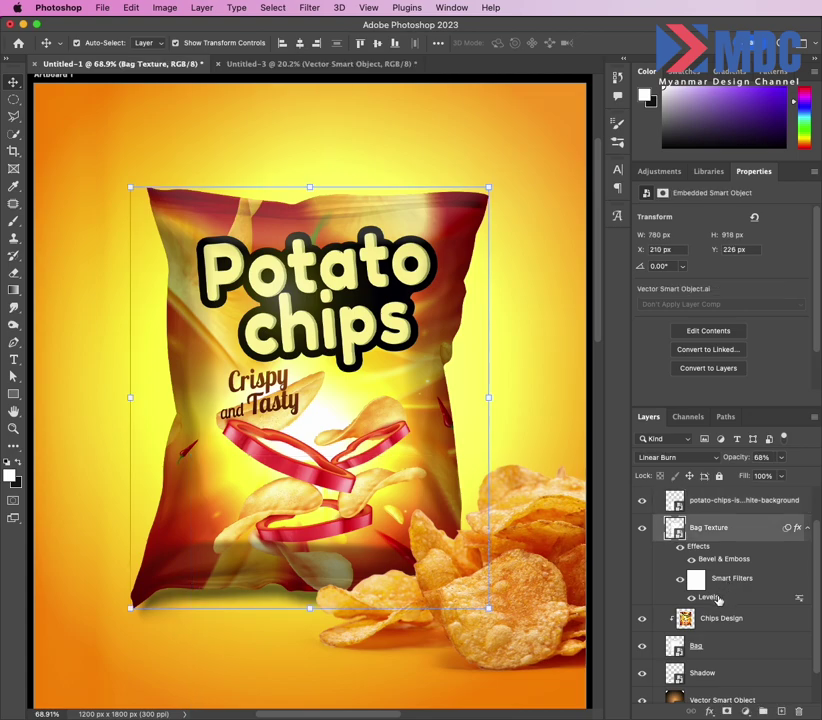
pyautogui.click(697, 579)
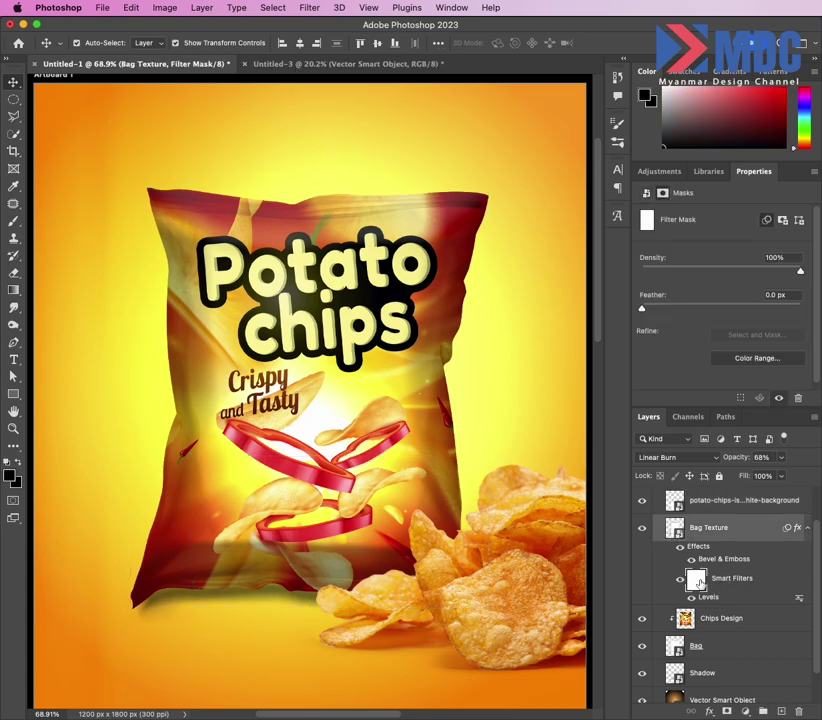
pyautogui.doubleClick(710, 599)
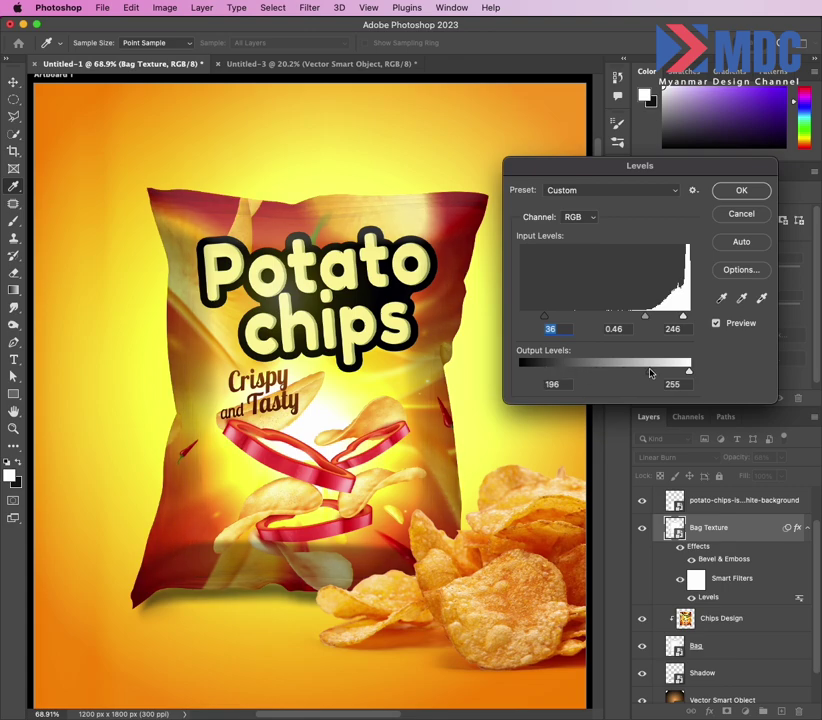
pyautogui.moveTo(650, 373)
pyautogui.mouseDown()
pyautogui.moveTo(631, 341)
pyautogui.moveTo(599, 315)
pyautogui.mouseUp()
pyautogui.click(597, 315)
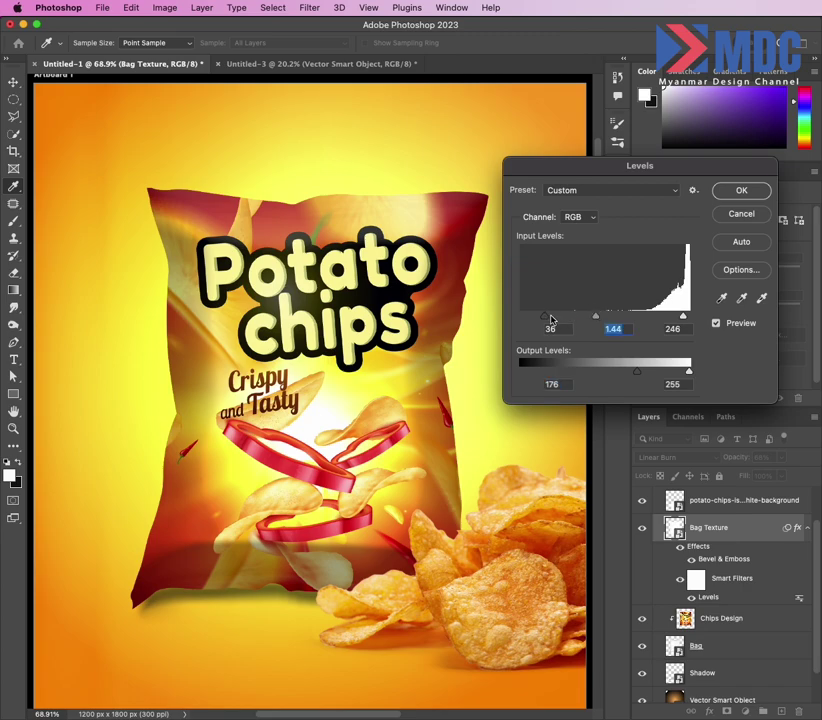
pyautogui.moveTo(540, 317); pyautogui.dragTo(546, 316)
pyautogui.click(738, 190)
# - Lower the Bag Texture's Bevel & Emboss shadow opacity and zoom out to the artboard
pyautogui.moveTo(516, 257); pyautogui.dragTo(510, 259)
pyautogui.click(440, 285)
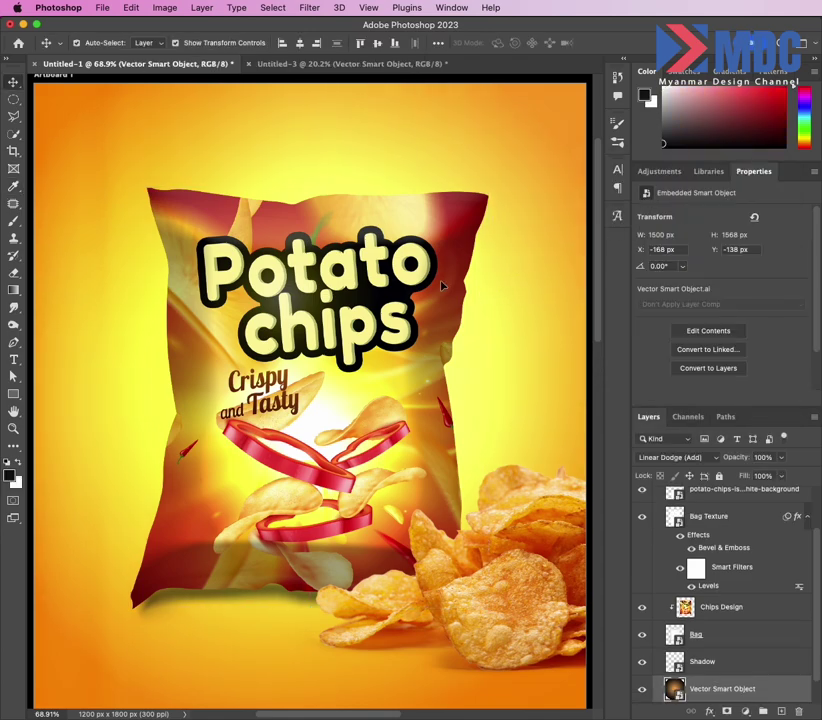
pyautogui.doubleClick(716, 550)
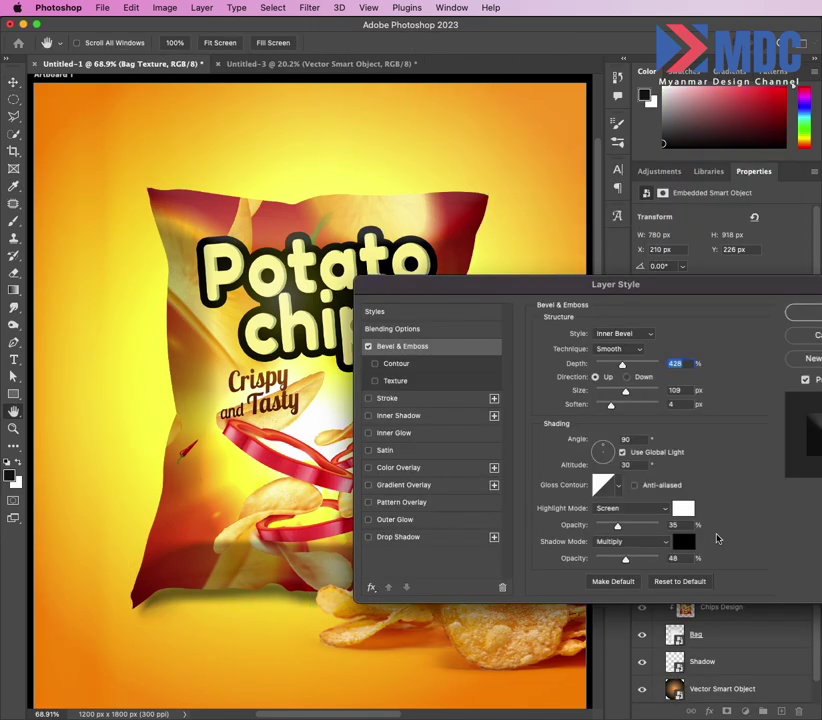
pyautogui.moveTo(621, 562)
pyautogui.mouseDown()
pyautogui.moveTo(604, 561)
pyautogui.moveTo(617, 560)
pyautogui.mouseUp()
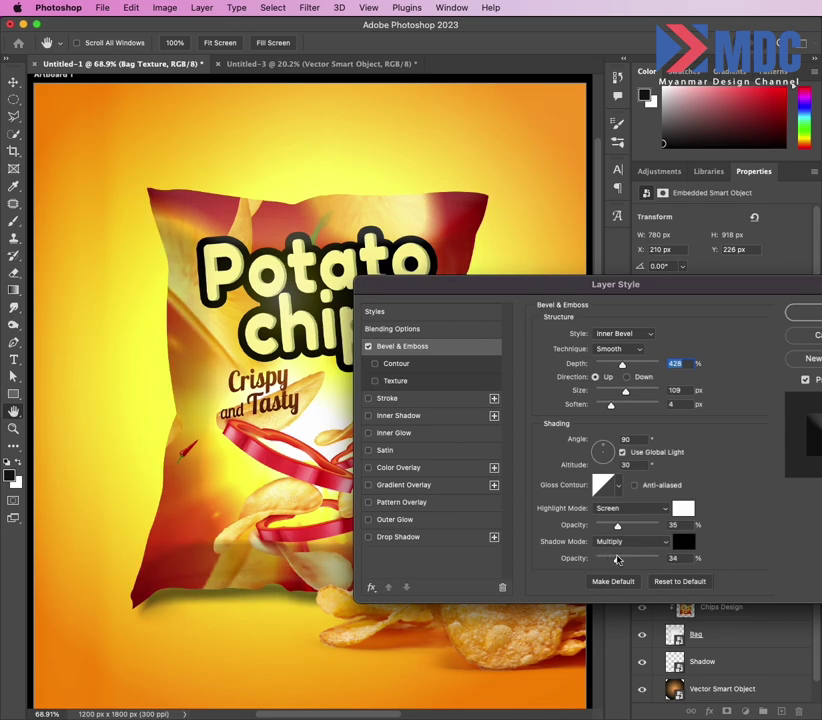
pyautogui.press('Return')
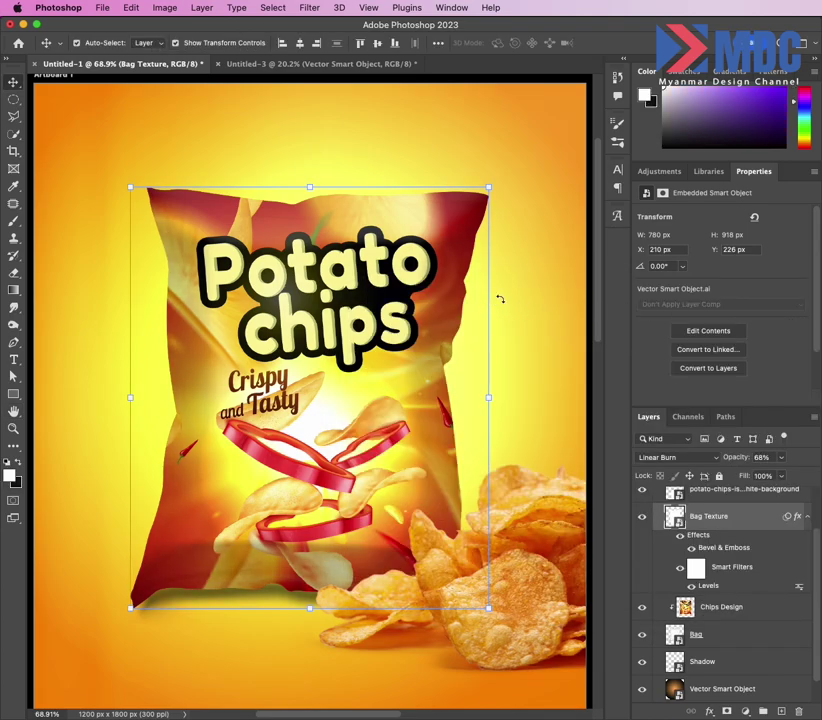
pyautogui.press('z')
pyautogui.moveTo(513, 294); pyautogui.dragTo(490, 299)
# - Raise the Bag Texture layer's opacity from 68% to 90%, then deselect
pyautogui.press('v')
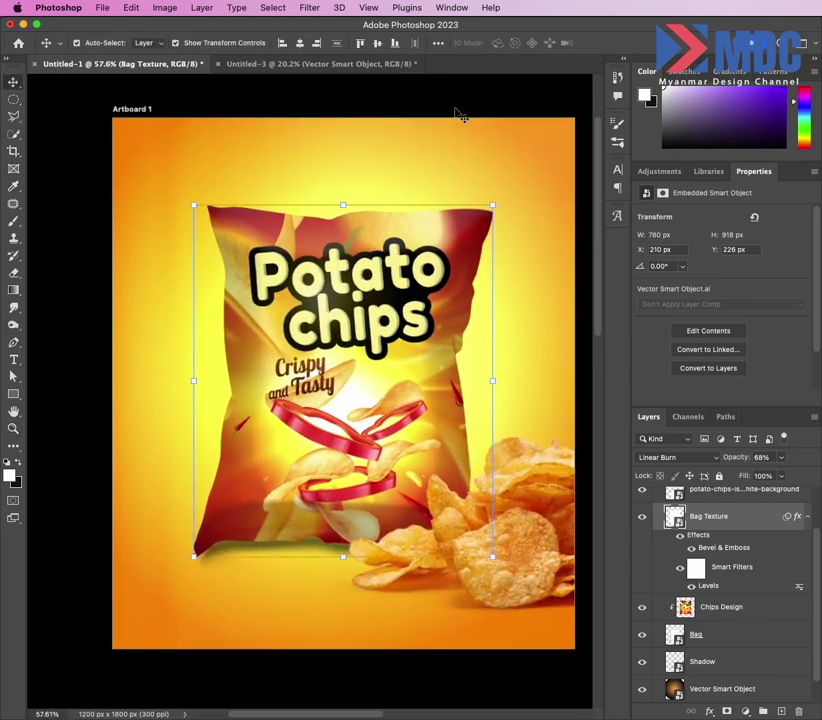
pyautogui.click(462, 110)
pyautogui.hotkey('ctrl', '0')
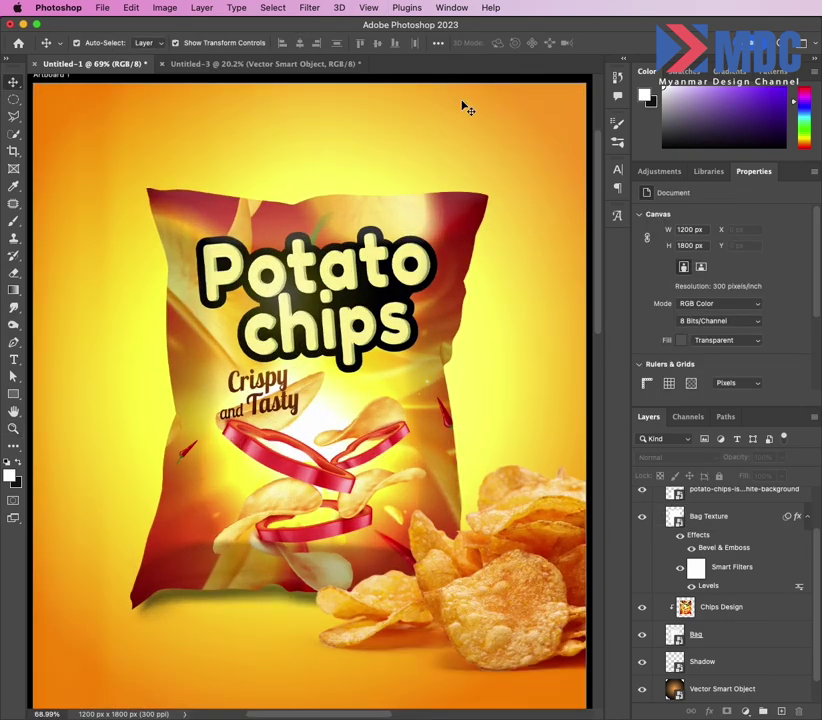
pyautogui.scroll(2, 707, 514)
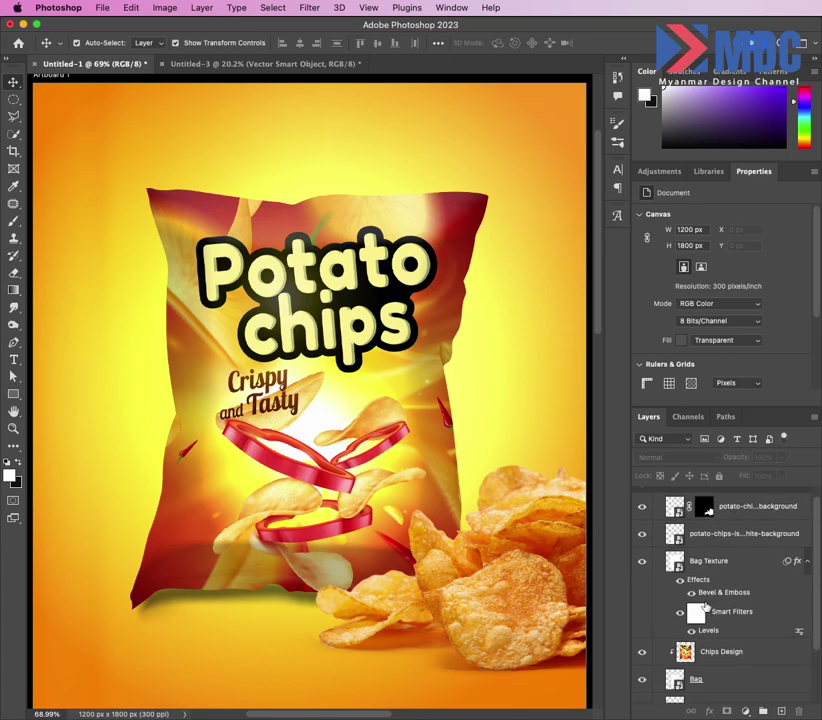
pyautogui.click(724, 561)
pyautogui.click(781, 457)
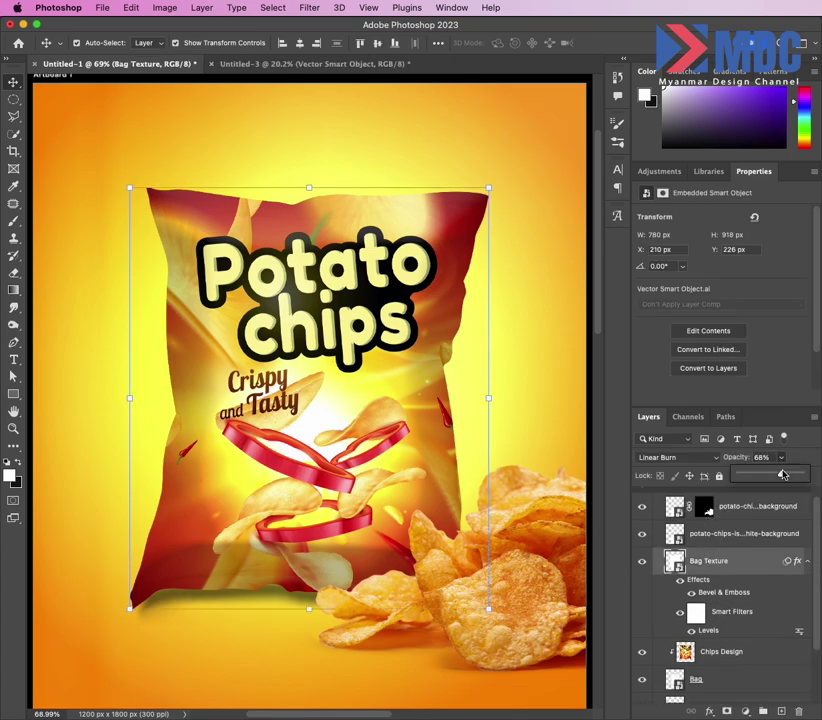
pyautogui.moveTo(784, 475); pyautogui.dragTo(791, 477)
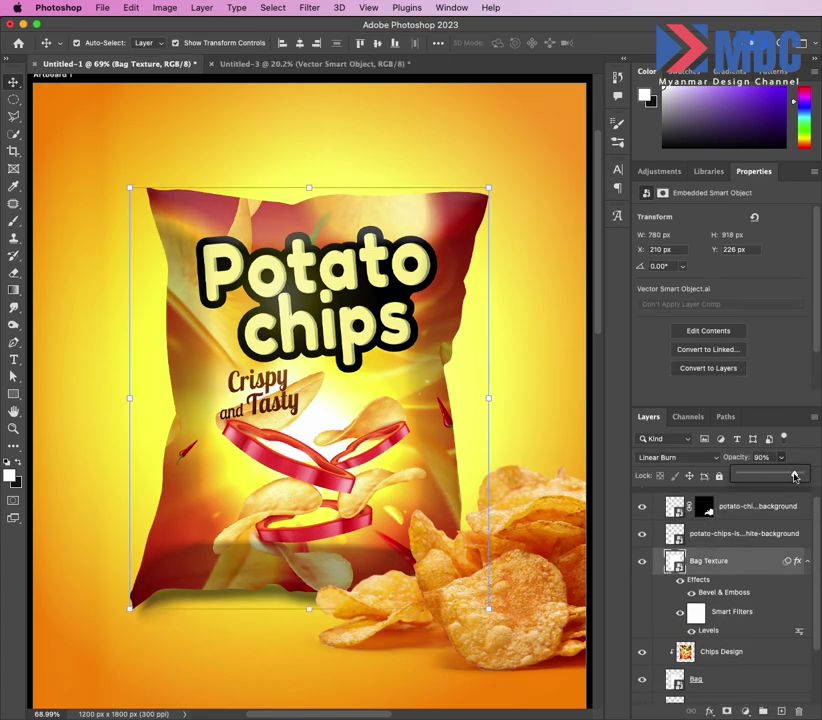
pyautogui.keyDown('alt'); pyautogui.click(506, 354); pyautogui.keyUp('alt')
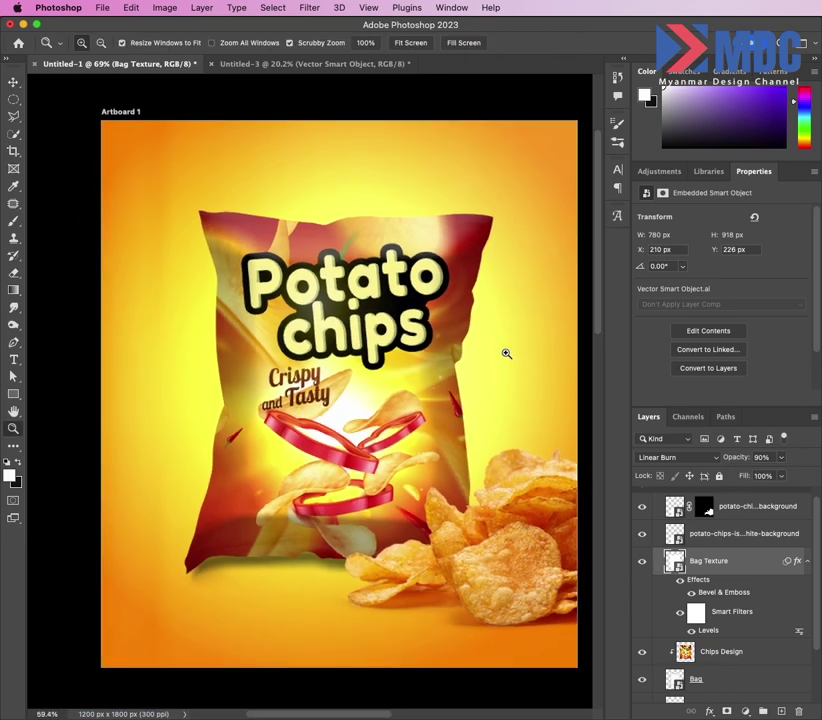
pyautogui.click(578, 347)
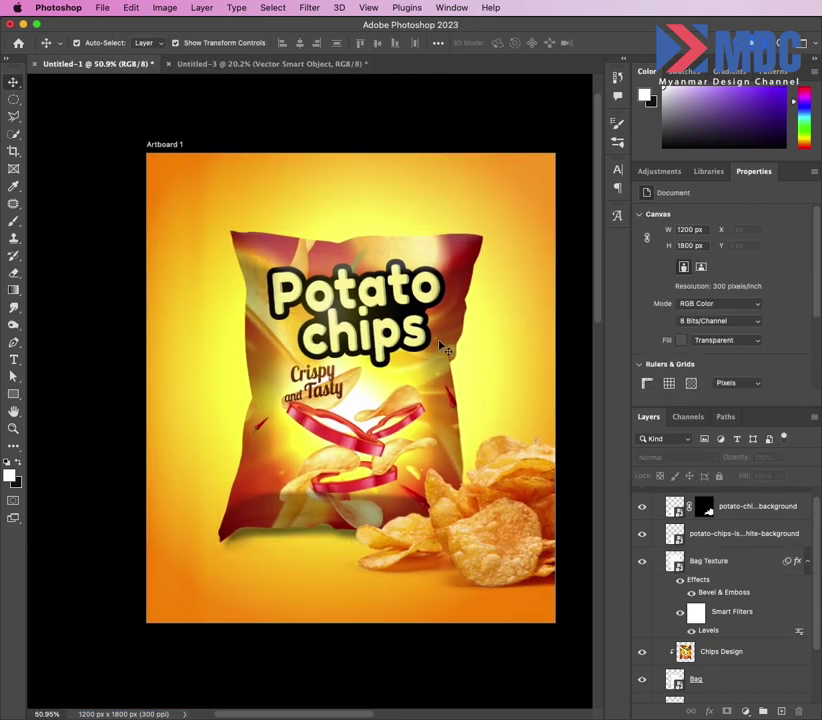